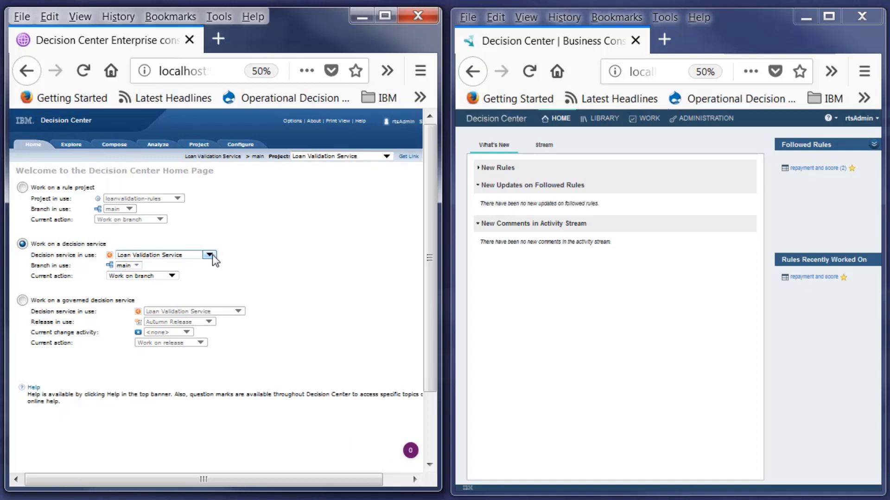
Work on the Tour branch of the Miniloan Service decision service in the Enterprise console and explore its contents
left_click(210, 255)
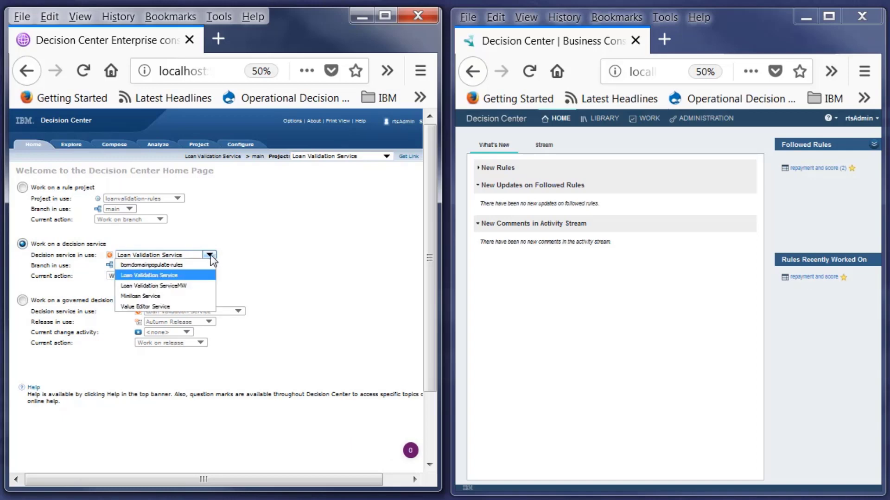
left_click(159, 298)
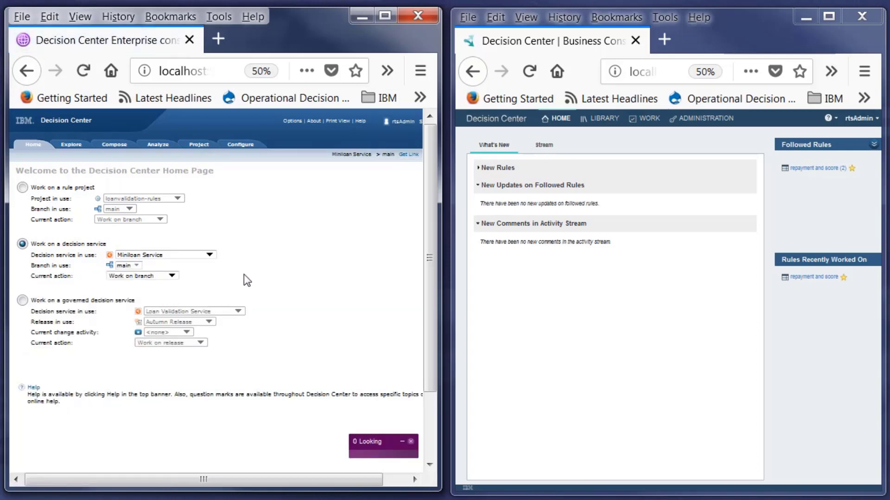
left_click(137, 267)
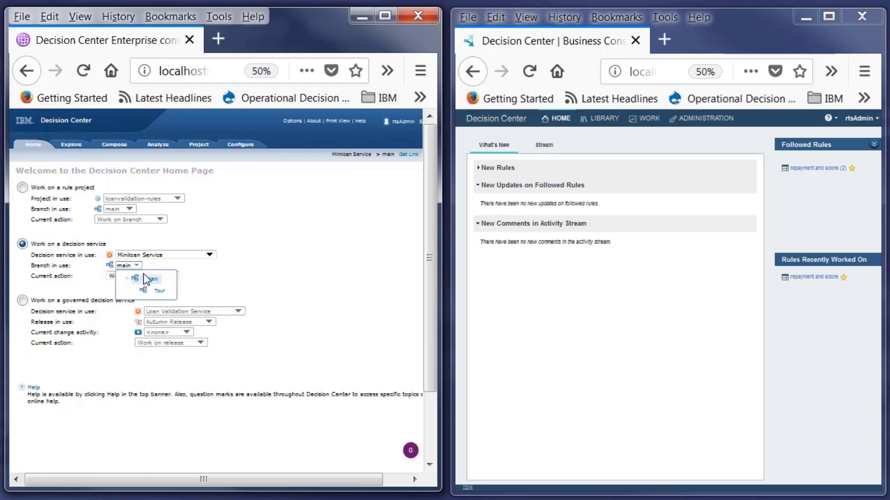
left_click(160, 291)
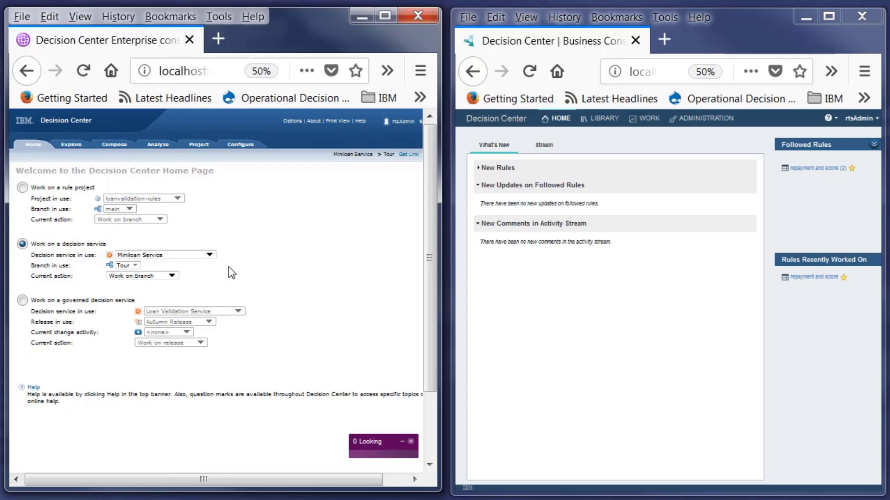
left_click(72, 147)
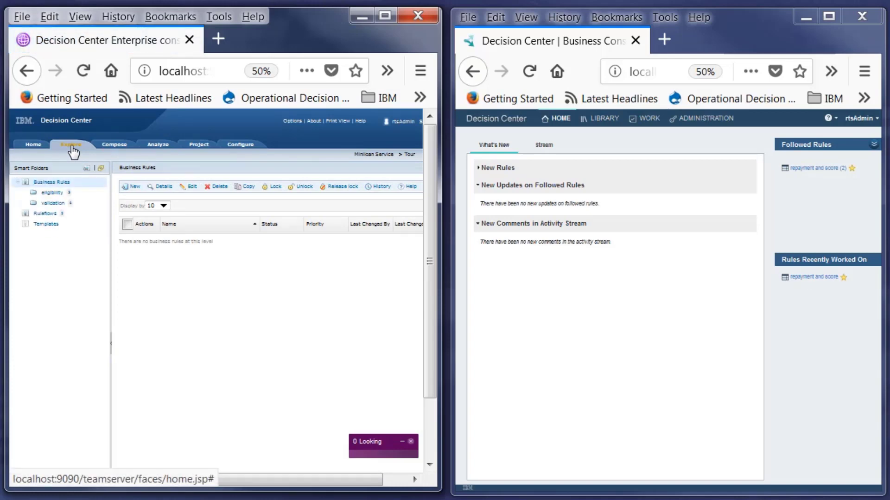
Switch to the Business console, open the Tour branch of Miniloan Service, and show all artifact types
left_click(601, 120)
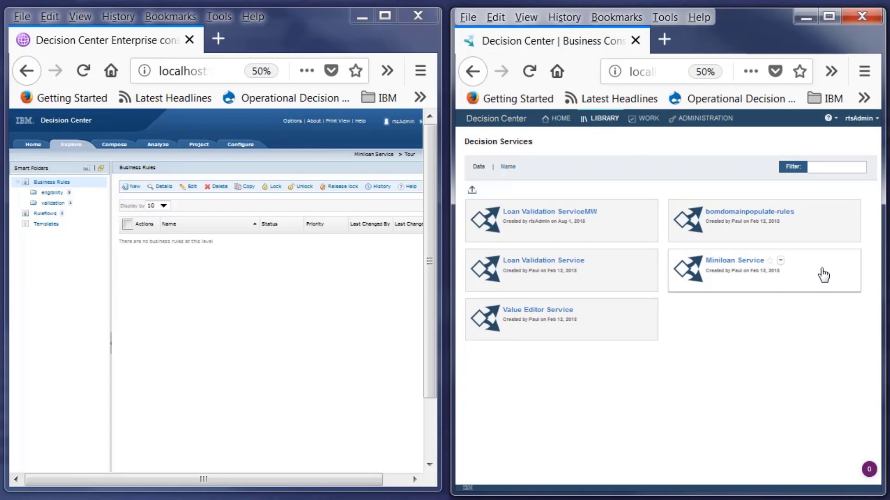
mouse_move(823, 275)
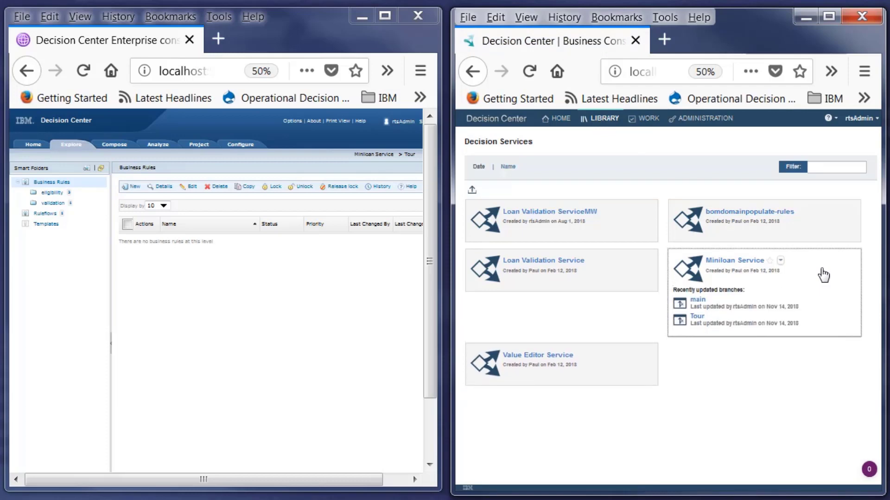
left_click(696, 317)
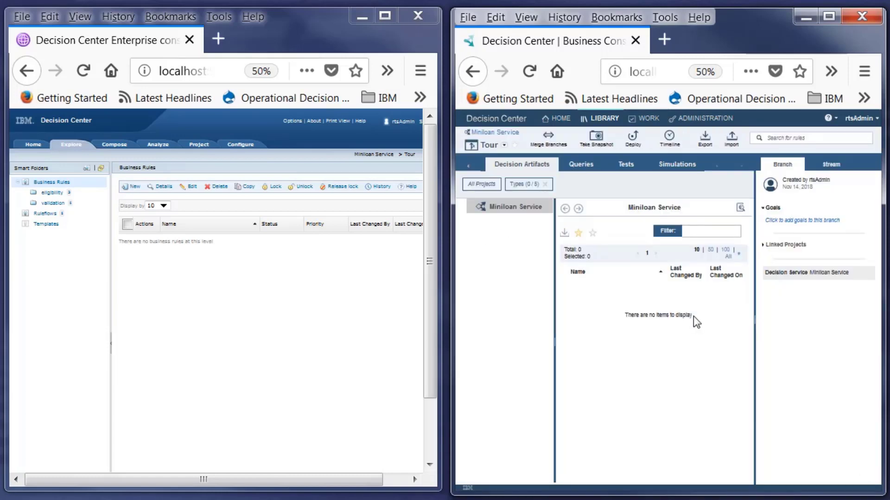
left_click(546, 185)
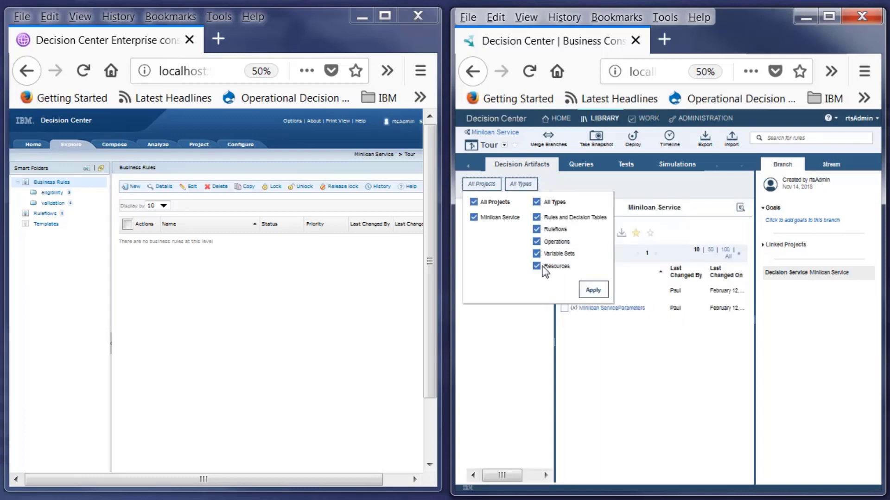
left_click(592, 291)
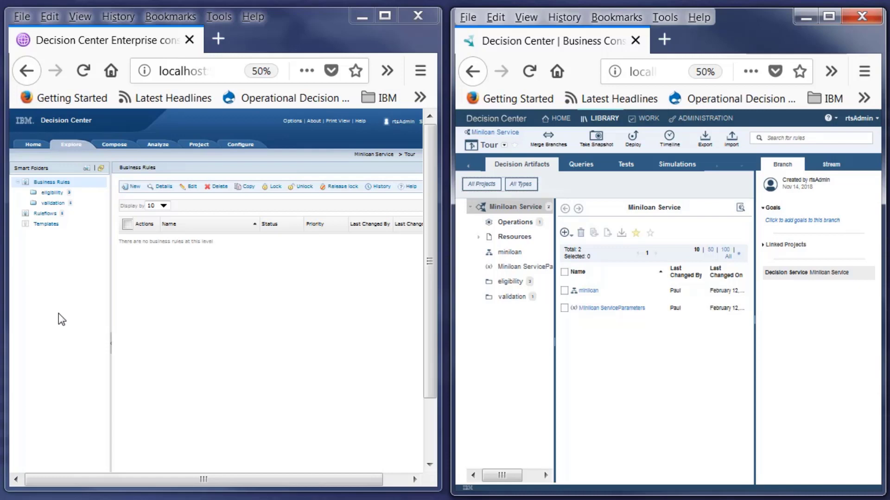
Compare the eligibility and validation folders and the miniloan ruleflow between the Enterprise and Business consoles
left_click(47, 194)
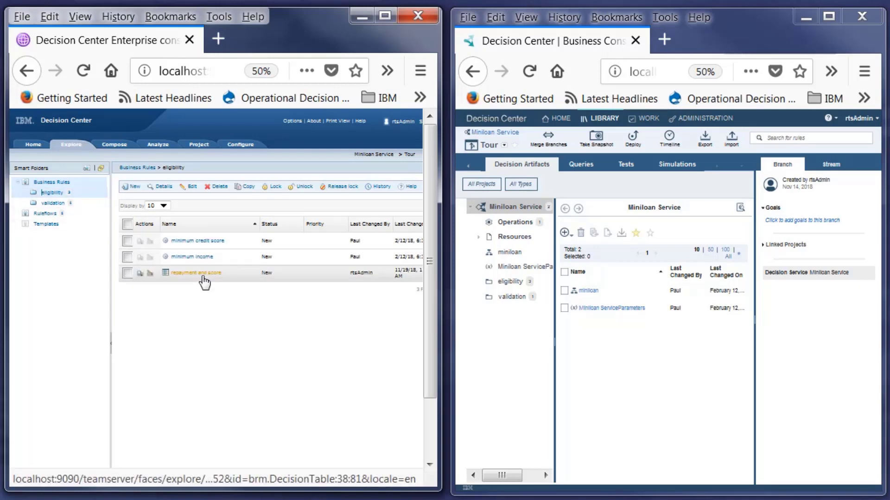
left_click(510, 281)
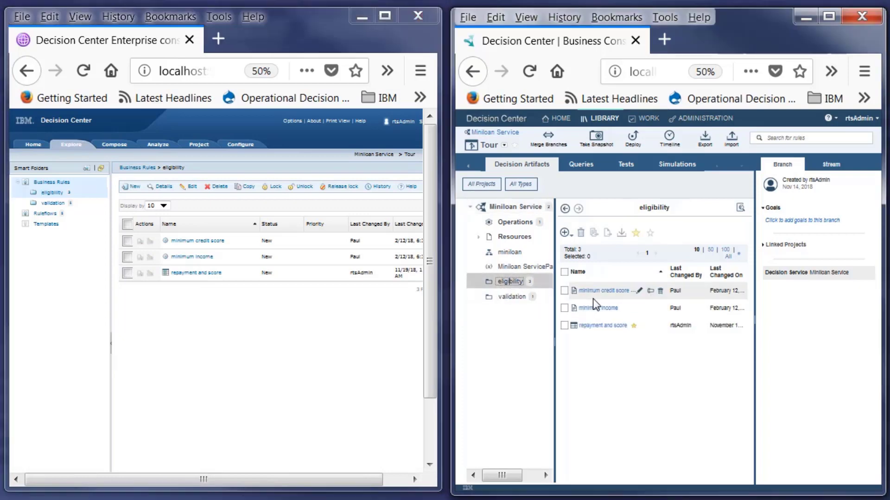
mouse_move(605, 300)
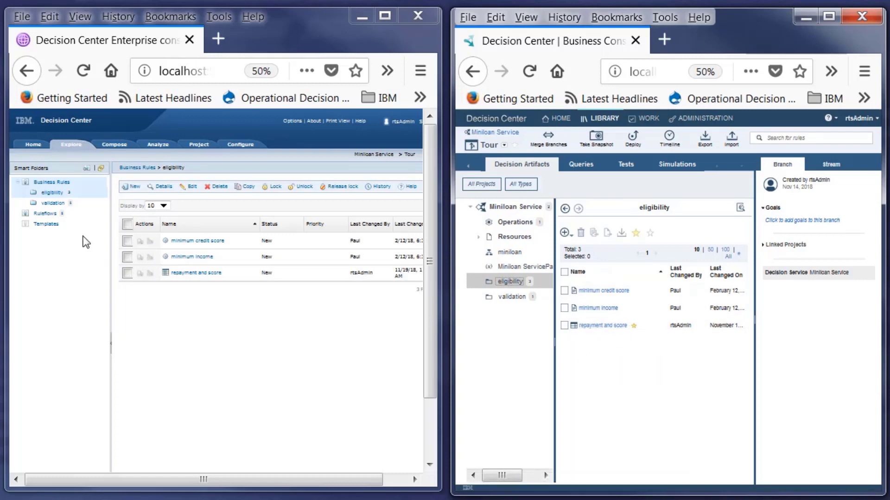
left_click(53, 203)
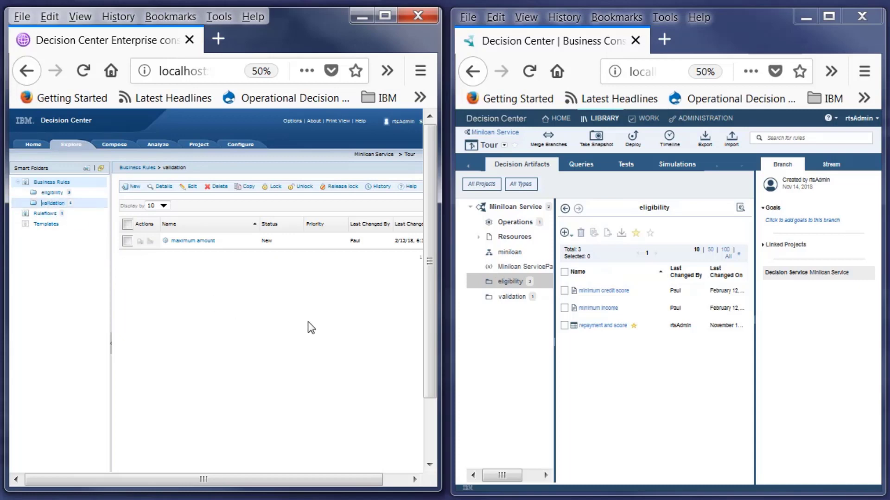
left_click(510, 296)
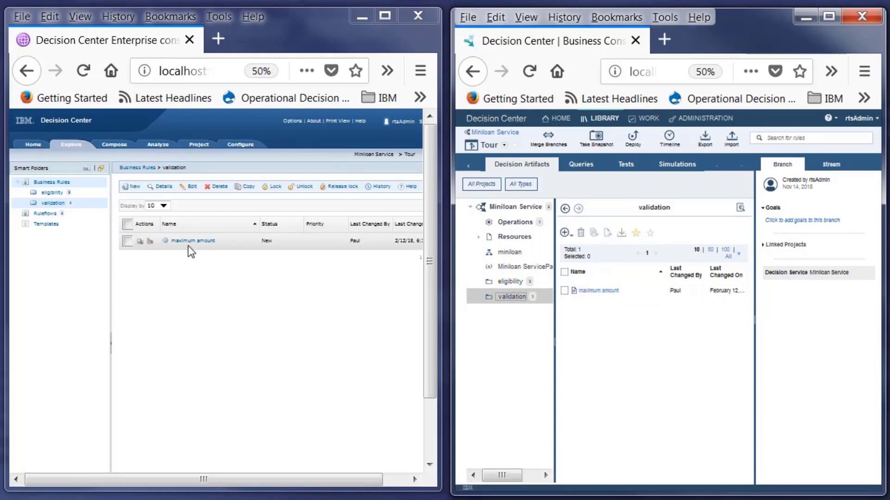
left_click(44, 214)
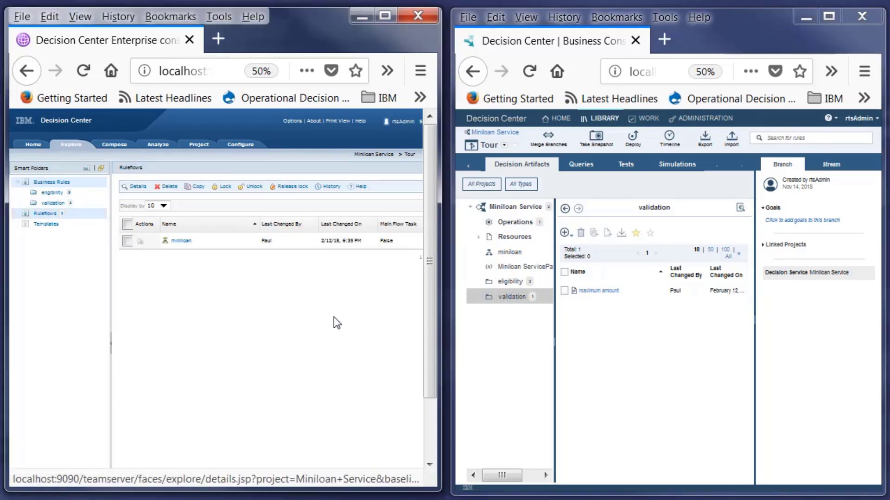
left_click(509, 252)
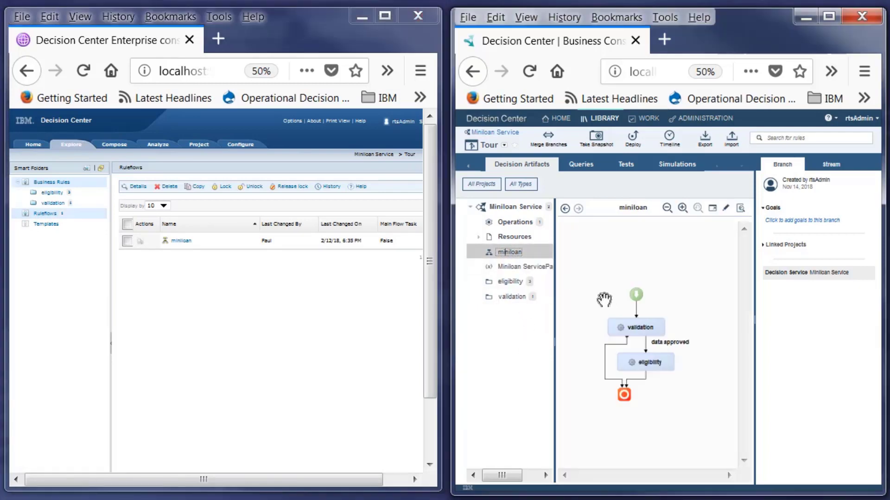
In the Enterprise console, edit the minimum credit score rule in the eligibility folder, setting the condition's credit score limit to 300
left_click(51, 194)
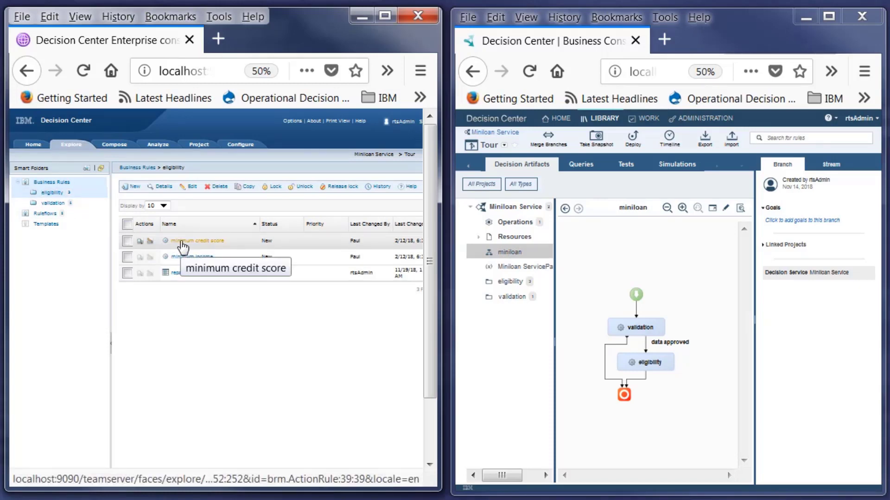
left_click(148, 241)
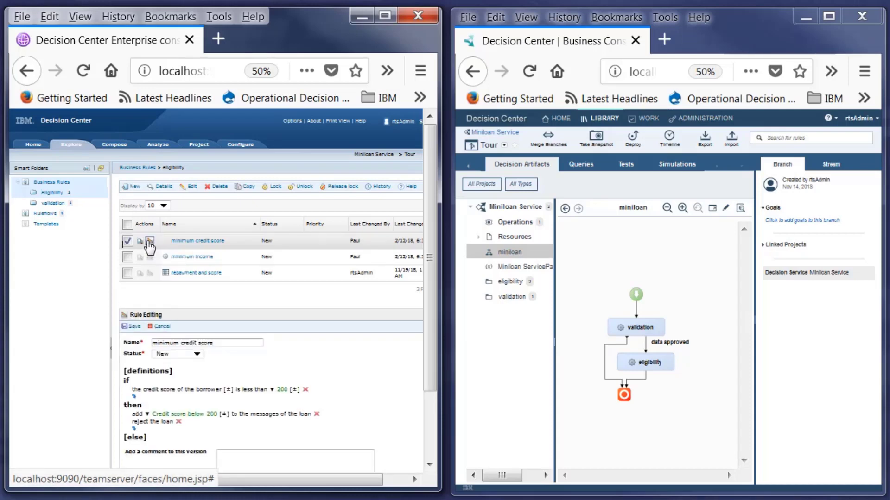
left_click_drag(427, 202, 417, 303)
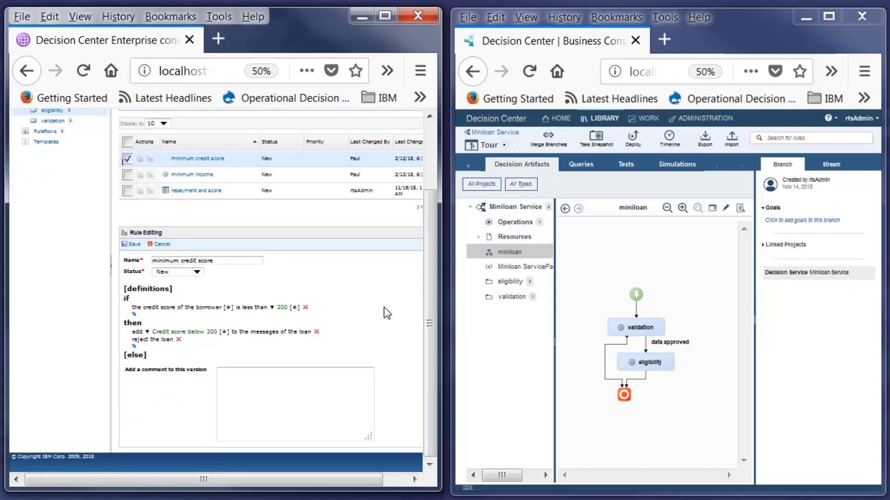
left_click(281, 309)
left_click(280, 307)
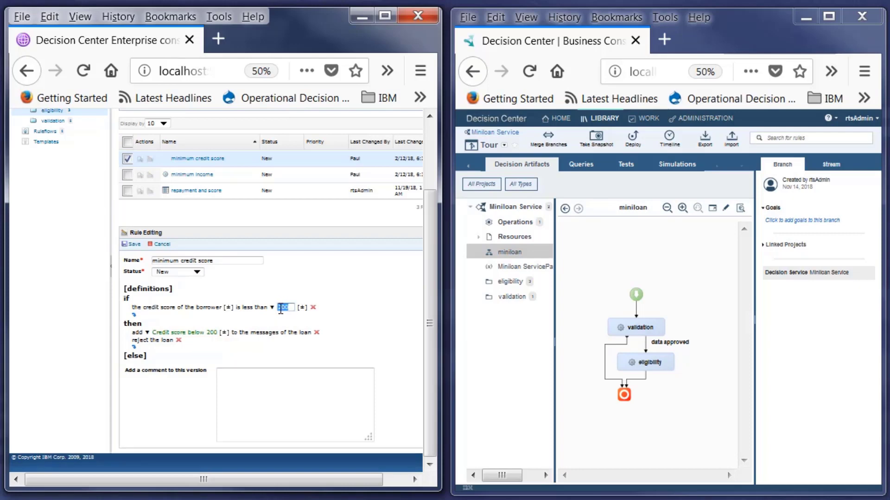
left_click(281, 308)
type("3")
In the Business console, edit the eligibility folder's minimum credit score rule so its condition tests for a score less than 300
left_click(508, 281)
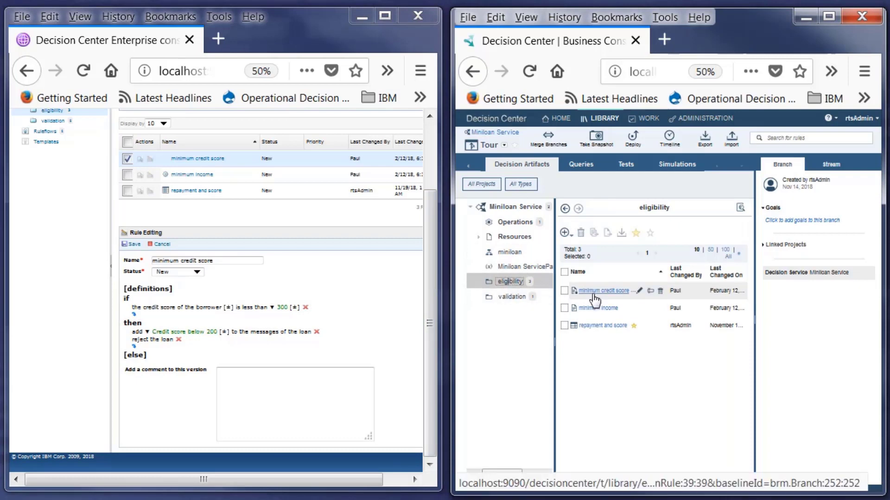
mouse_move(595, 300)
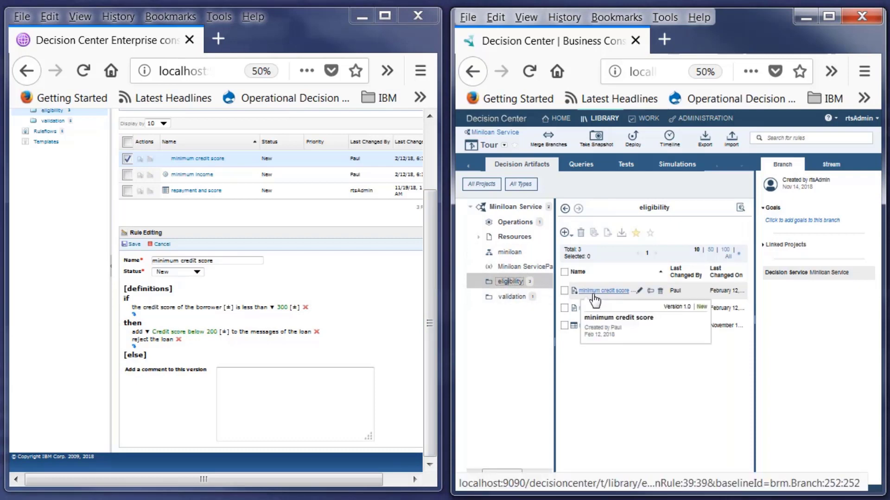
left_click(640, 292)
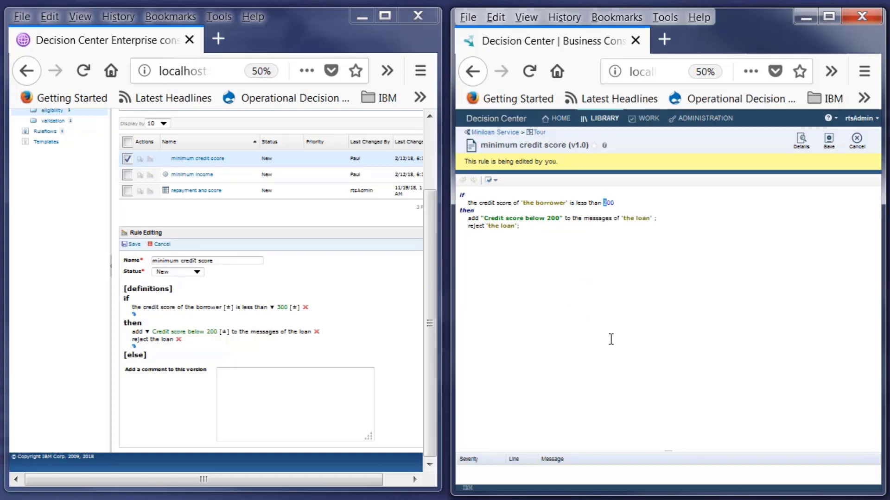
type("3")
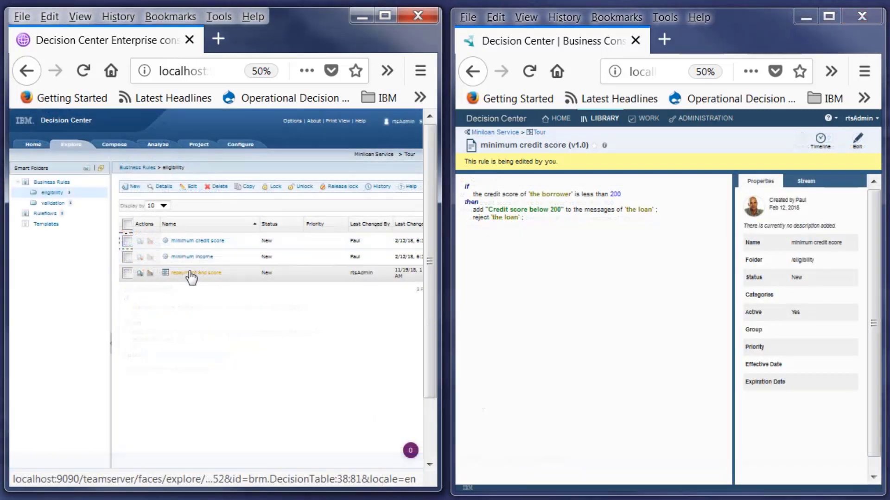
In the Enterprise console's repayment and score decision table, set the row 1 maximum and row 2 minimum credit score to 300
left_click(149, 275)
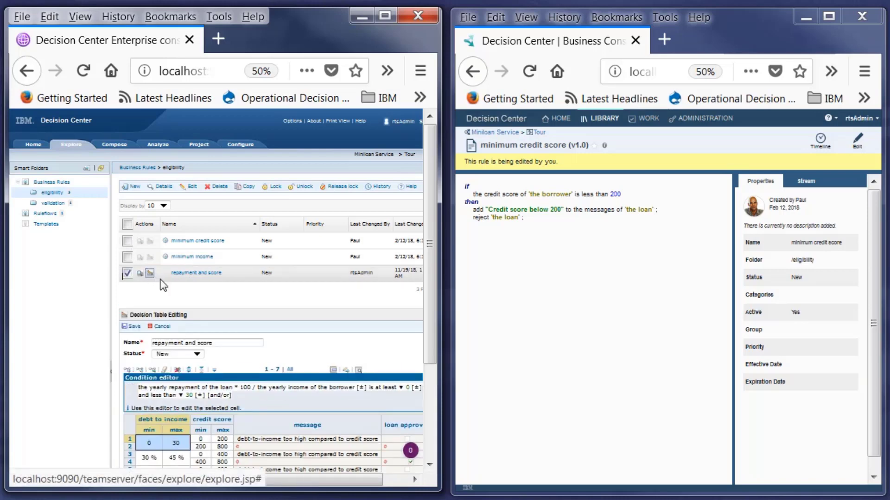
left_click_drag(432, 236, 423, 324)
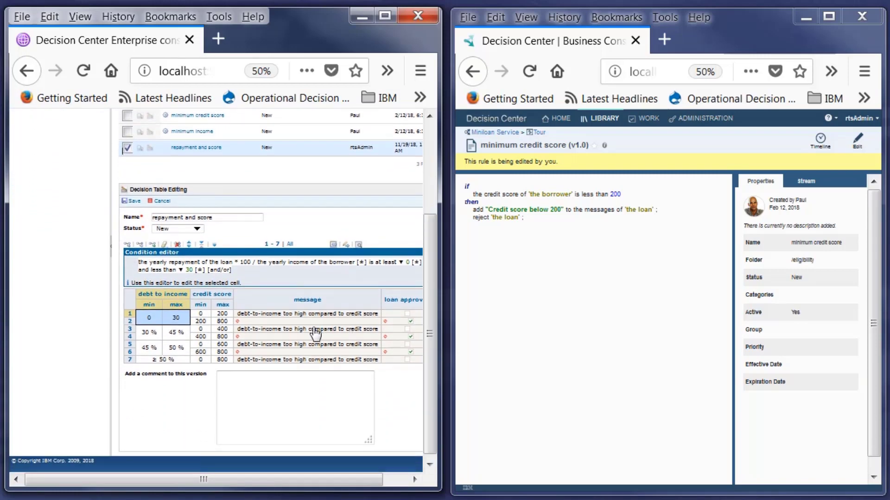
left_click(223, 314)
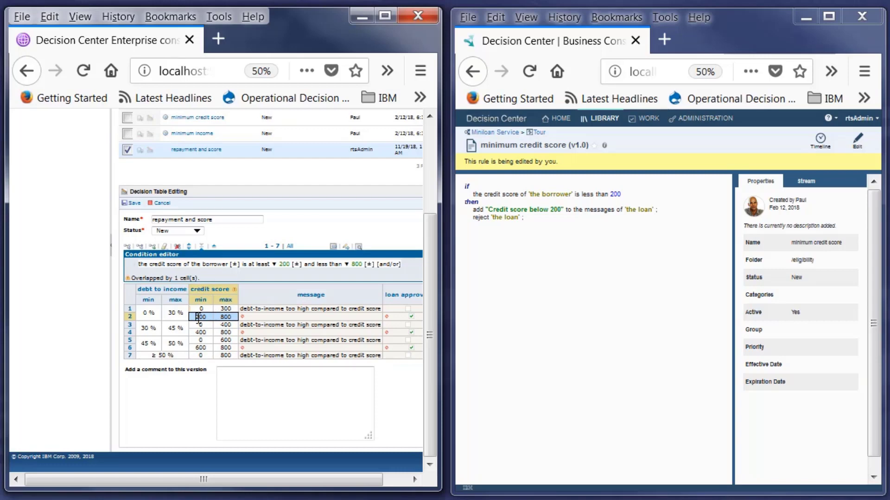
left_click_drag(201, 318, 198, 317)
left_click(209, 326)
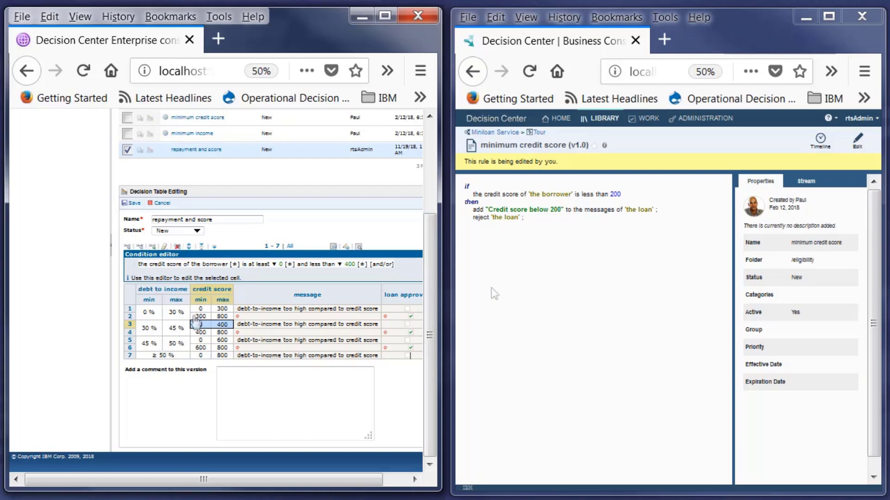
In the Business console, edit the repayment and score decision table, set row 1's maximum credit score to 300, and check the table for errors
left_click(538, 133)
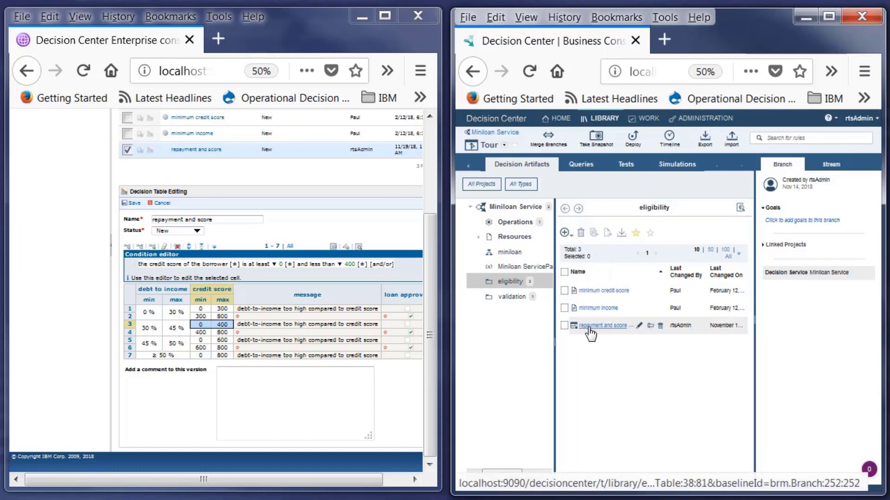
mouse_move(590, 333)
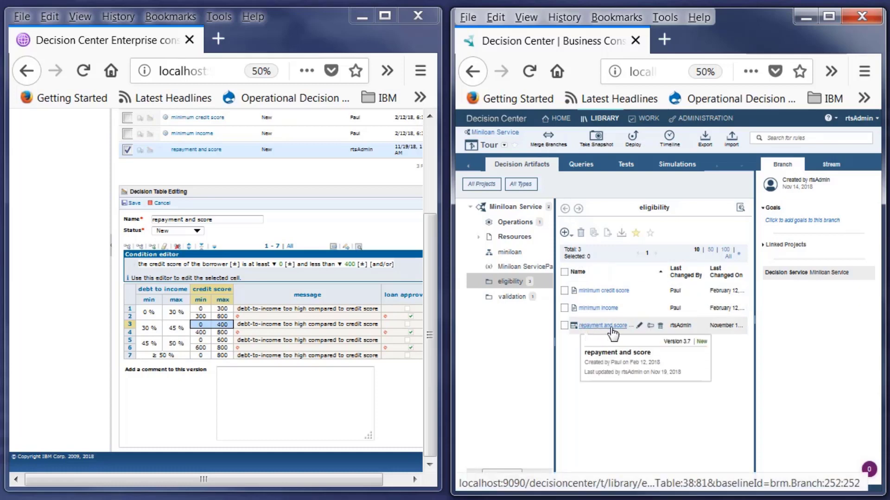
left_click(641, 327)
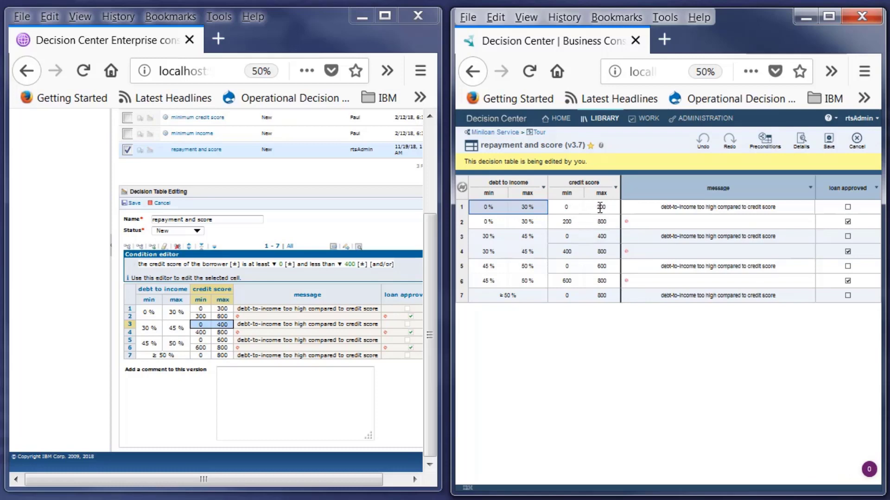
left_click(600, 207)
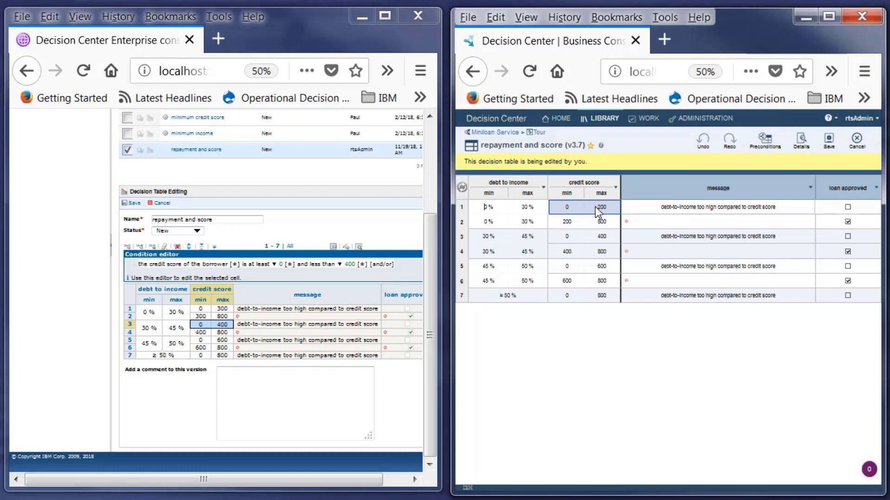
left_click(597, 207)
type("3")
left_click(583, 225)
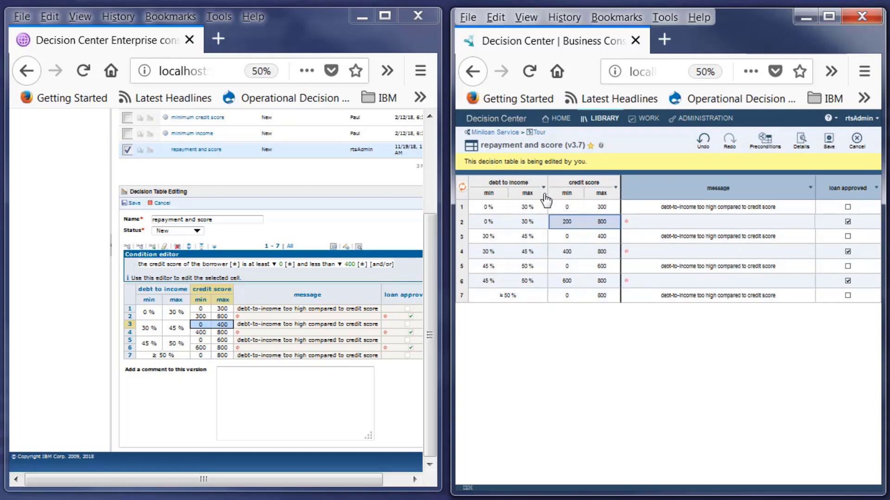
left_click(462, 188)
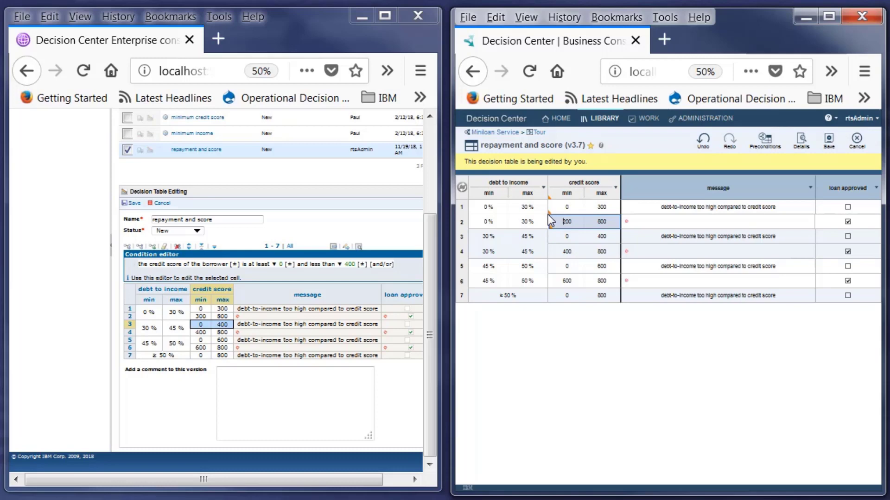
In the Business console's decision table, examine the error markers beside the credit score cells of rows 1 and 2
left_click(549, 210)
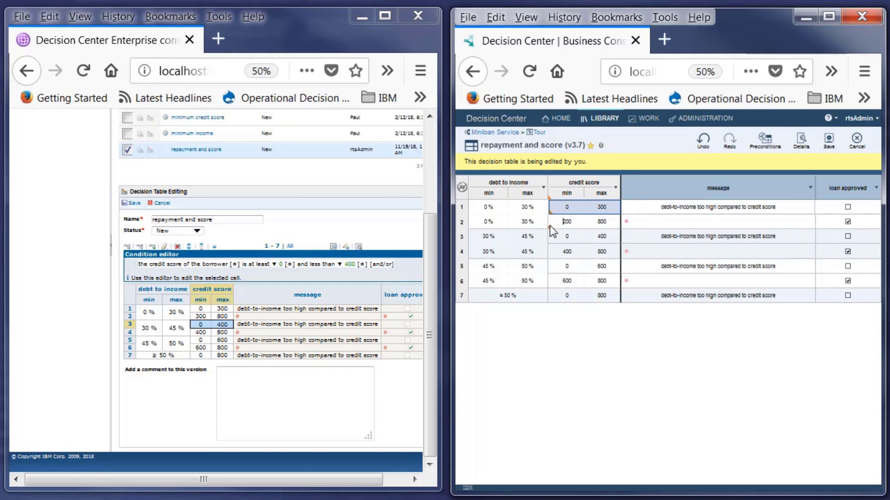
mouse_move(550, 225)
left_click(565, 221)
left_click(566, 221)
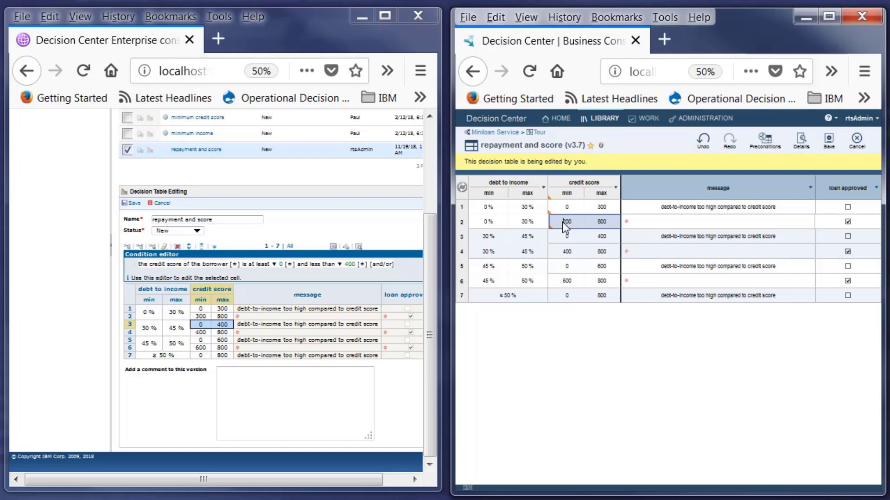
left_click(563, 221)
left_click_drag(554, 221, 550, 222)
left_click(556, 236)
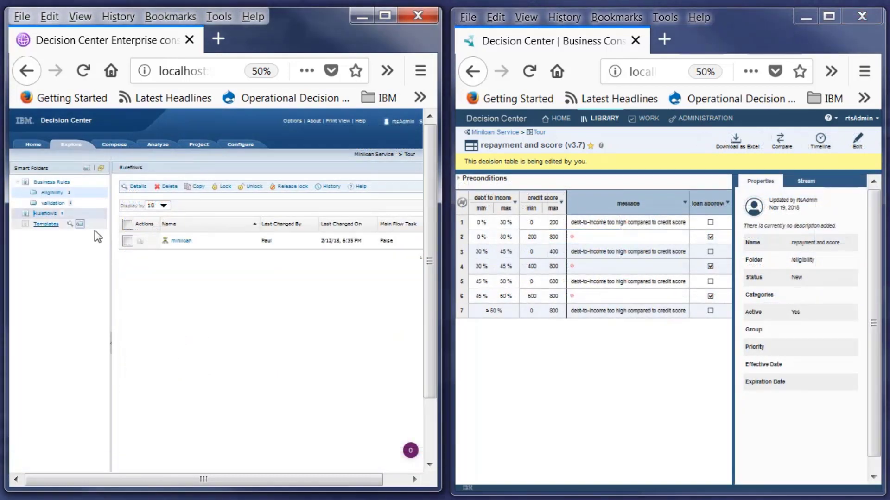
Preview the miniloan ruleflow in the Enterprise console and in the Tour branch of the Business console
left_click(186, 241)
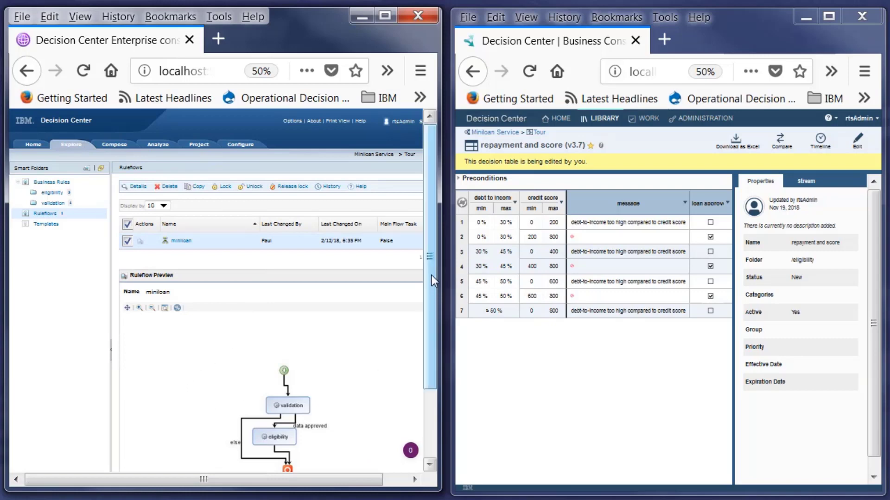
scroll(432, 275, "down", 3)
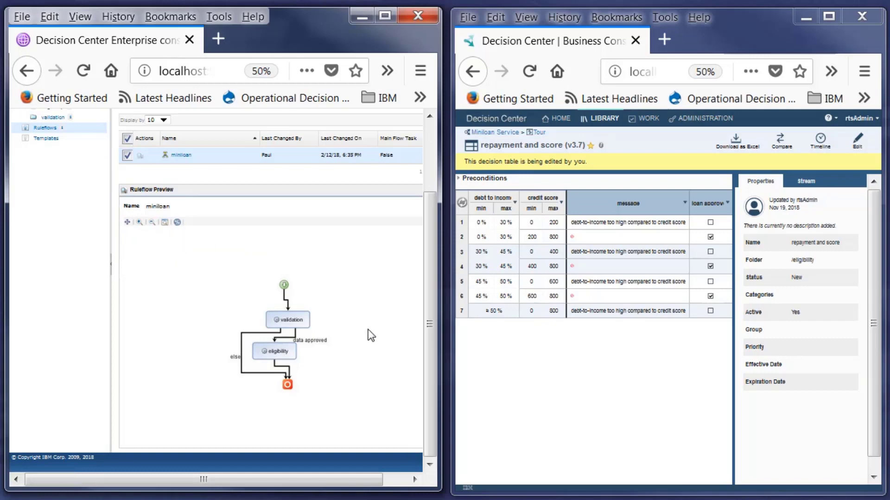
left_click(539, 135)
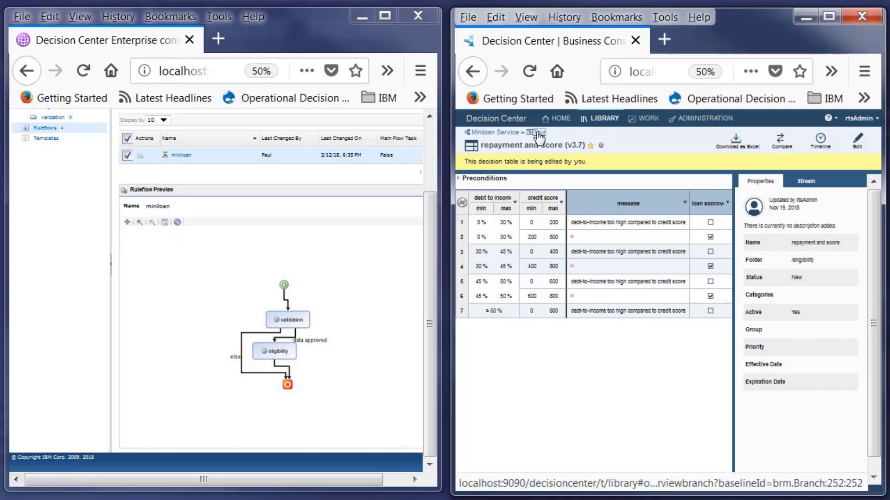
left_click(539, 135)
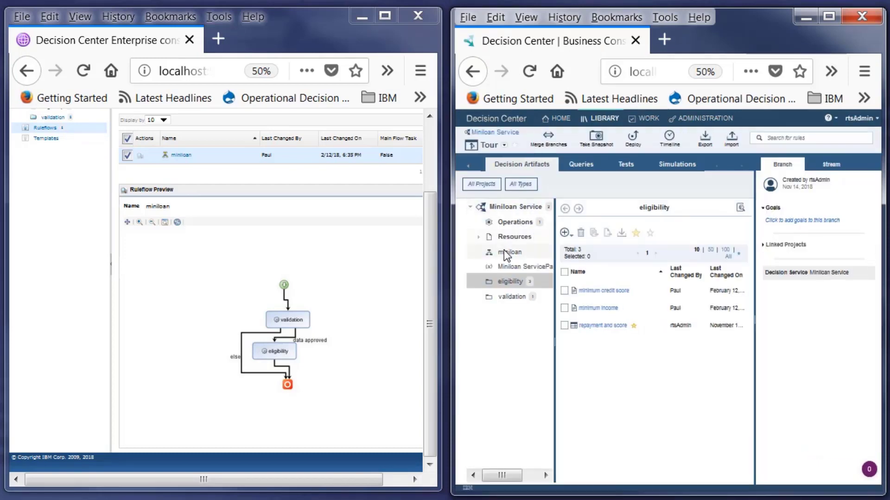
left_click(504, 250)
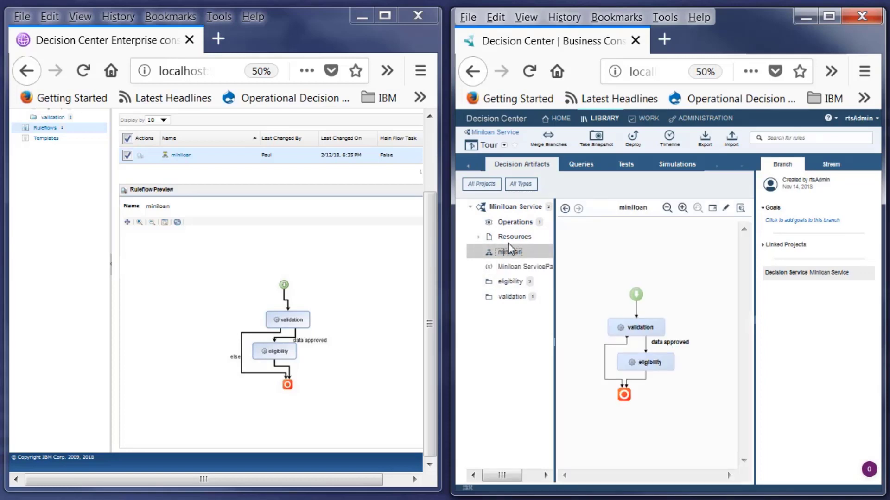
Open the miniloan ruleflow for editing in the Business console and inspect its validation and eligibility nodes
left_click(726, 208)
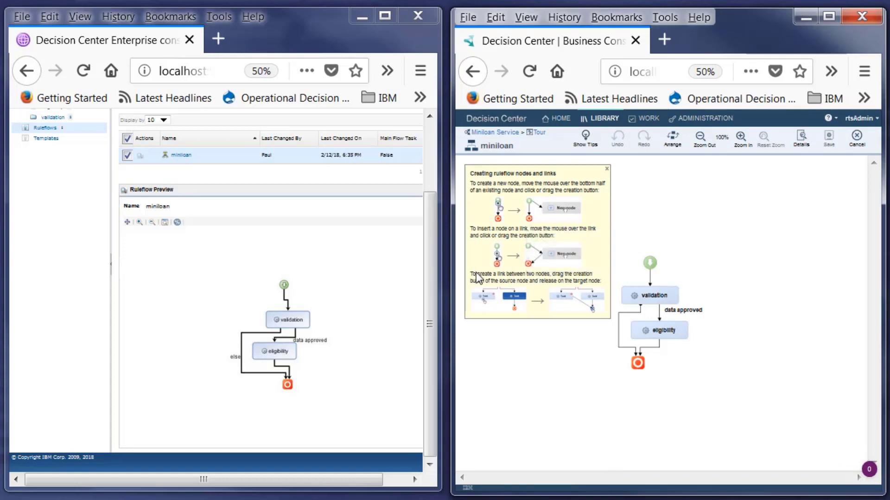
left_click(657, 297)
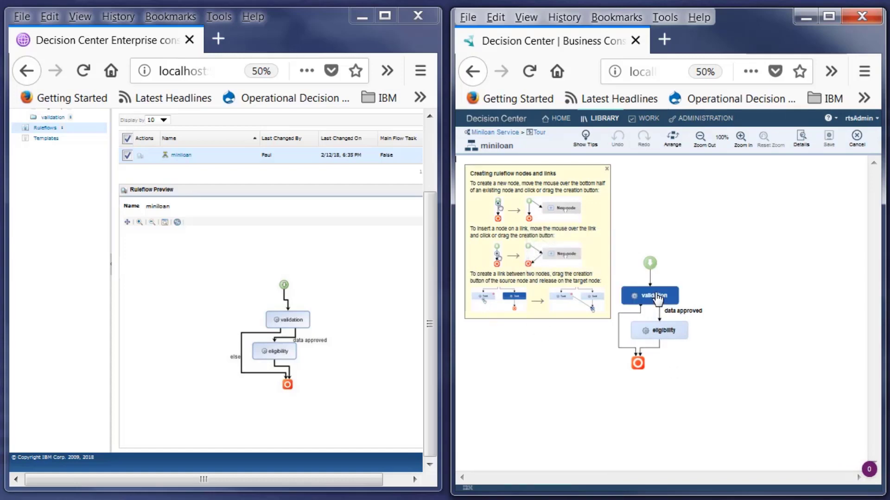
left_click(657, 331)
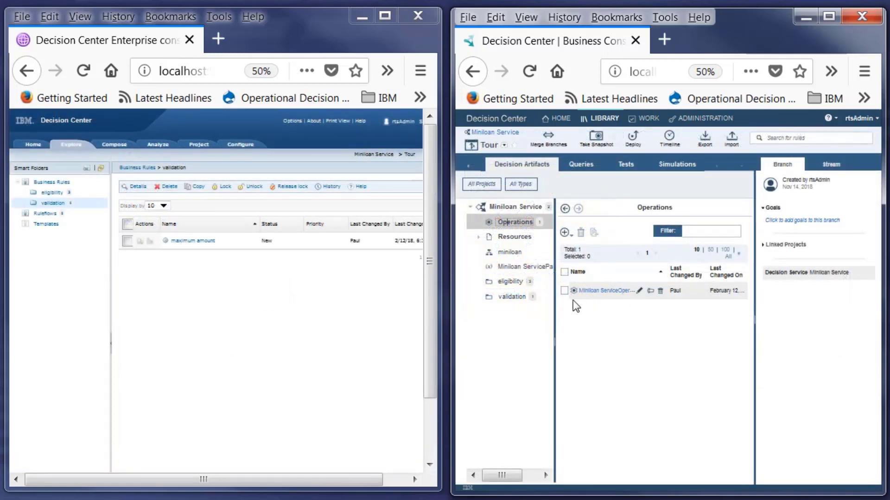
Open the Miniloan ServiceOperation for editing in the Business console and review its ruleset settings, variables, inputs and outputs
left_click(640, 291)
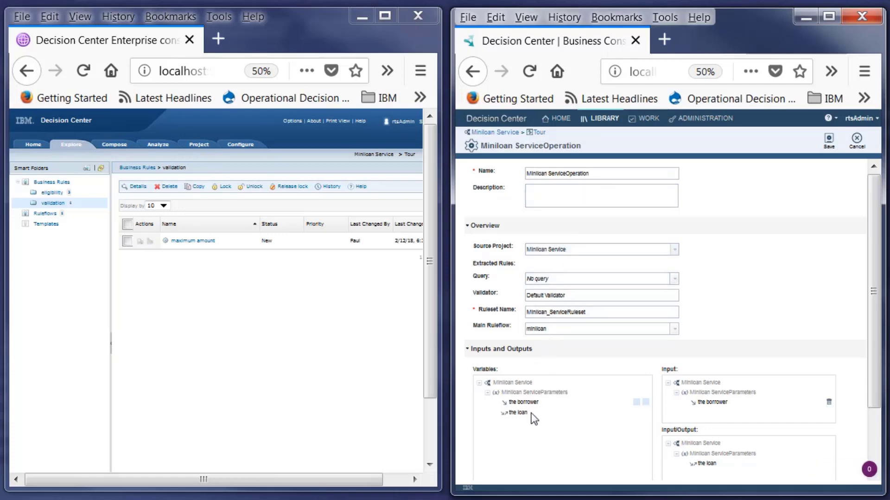
scroll(876, 330, "down", 1)
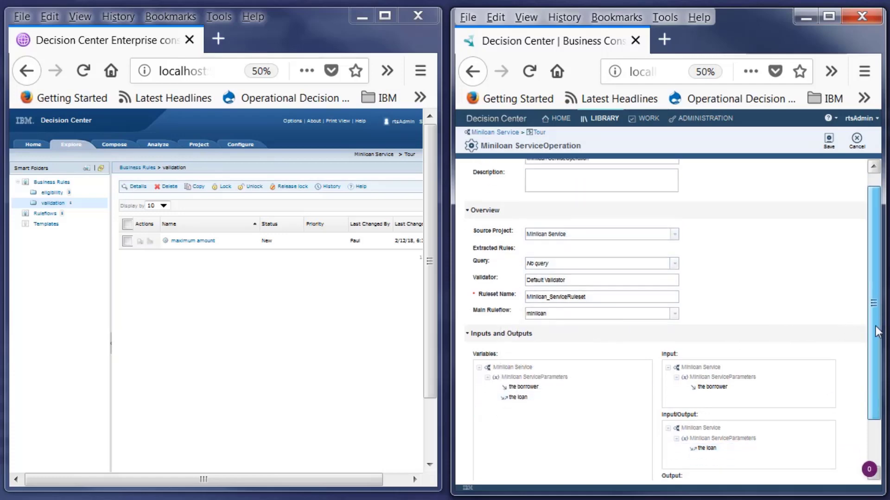
scroll(876, 330, "down", 3)
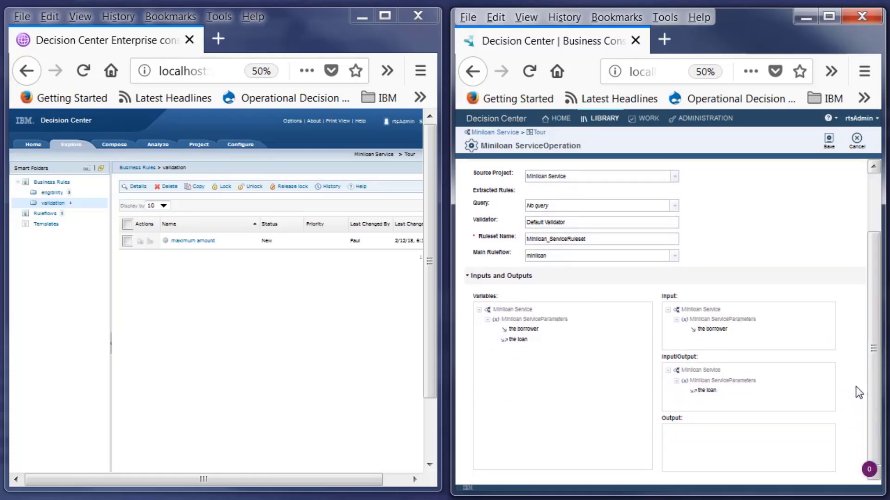
scroll(859, 392, "up", 4)
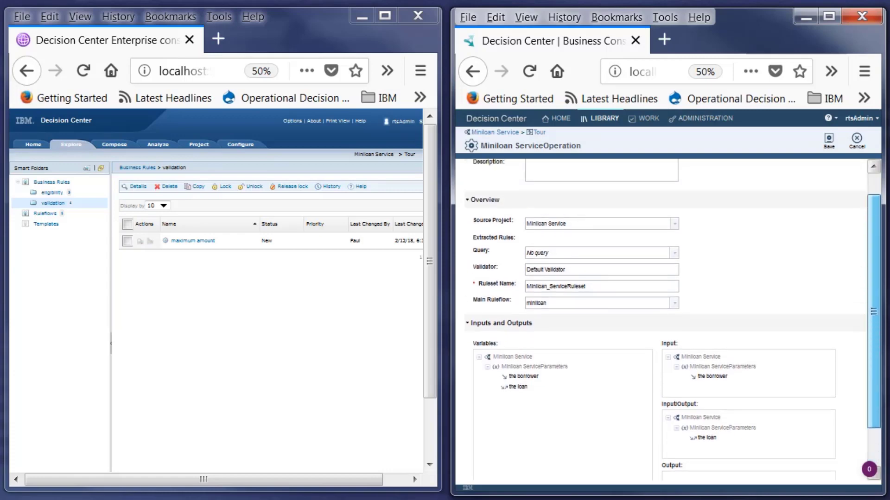
left_click(580, 174)
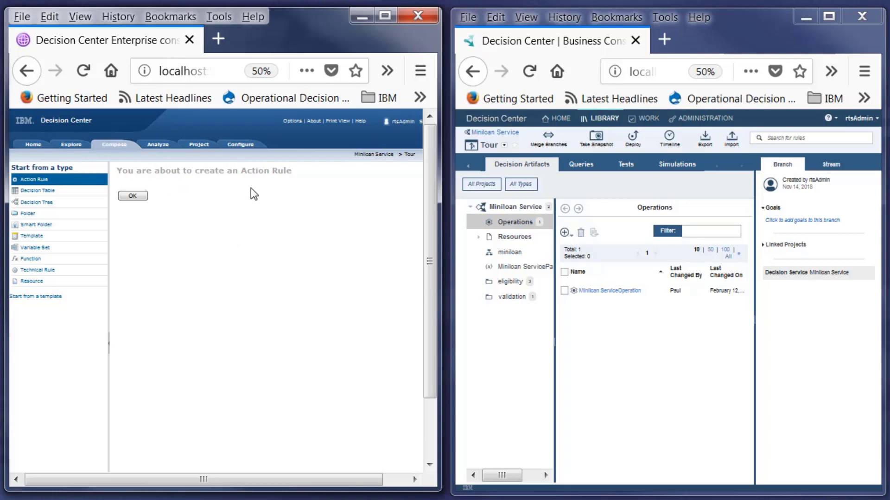
In the Enterprise console, start a new action rule with status New and proceed from its properties to its content
left_click(133, 197)
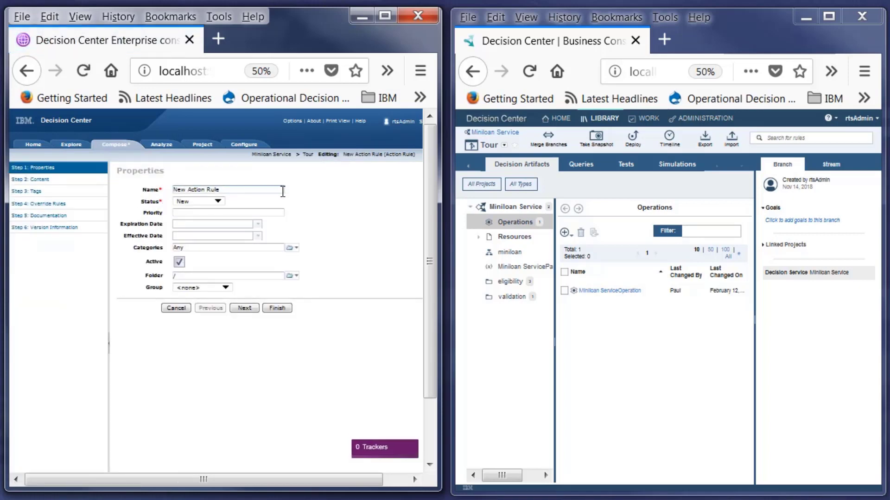
left_click(217, 201)
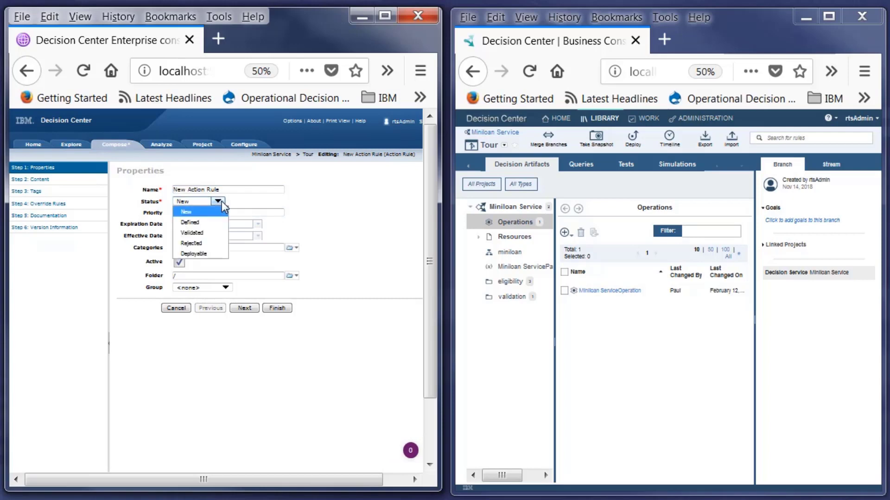
left_click(192, 213)
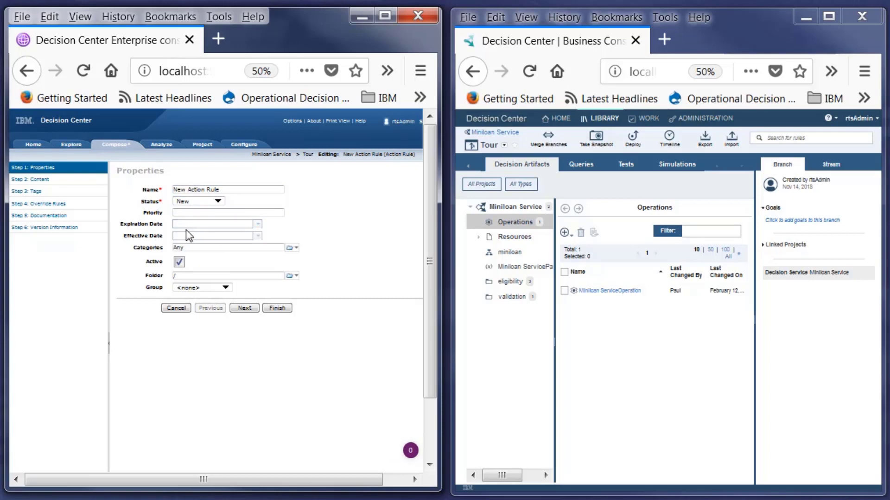
left_click(244, 308)
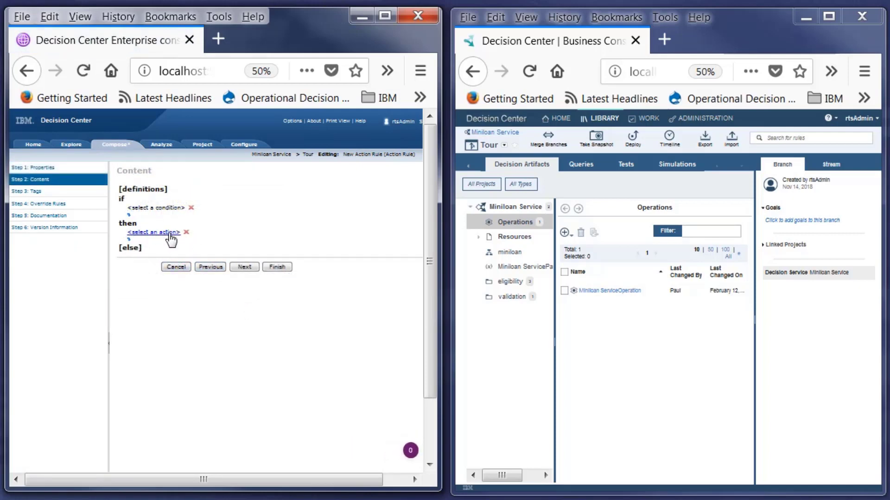
In the Business console's validation folder, create a rule named New Action Rule 2
left_click(511, 297)
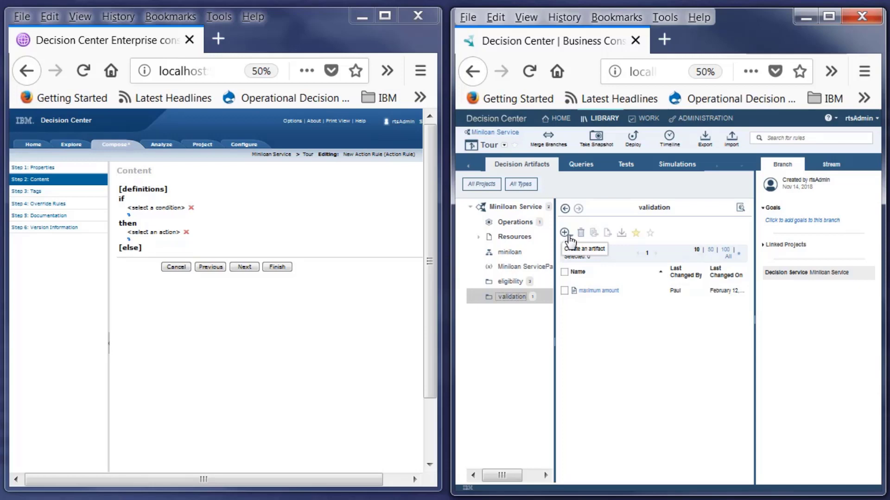
left_click(566, 234)
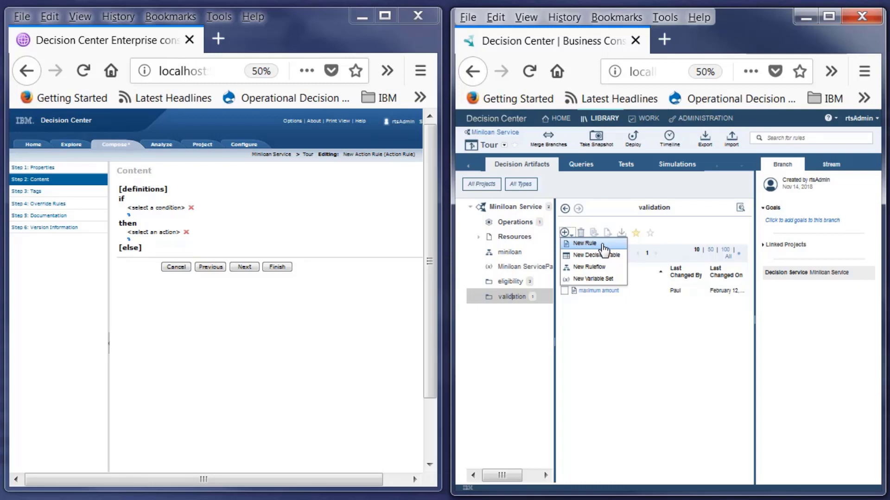
left_click(603, 246)
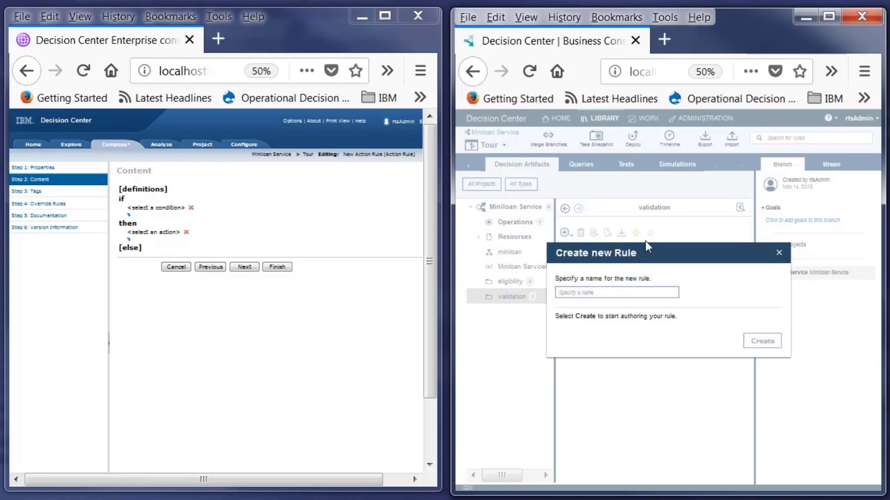
type("New")
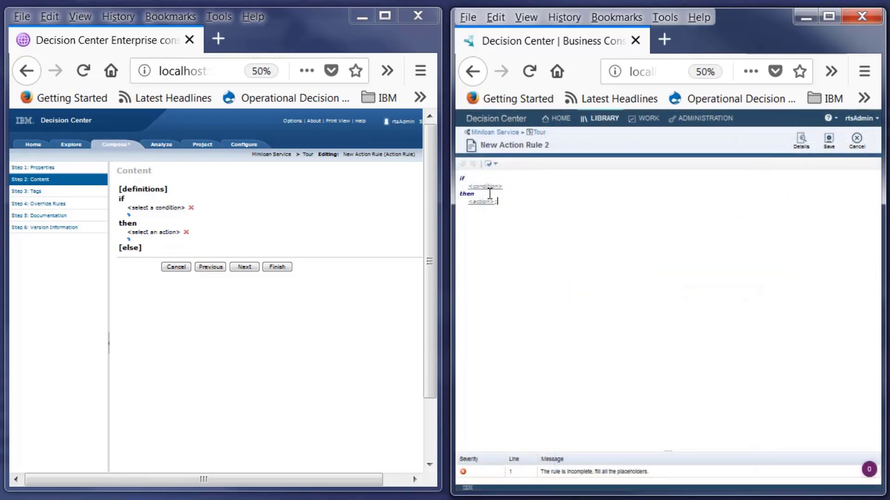
In both consoles, begin the new action rule's condition with the term "the loan"
left_click(156, 207)
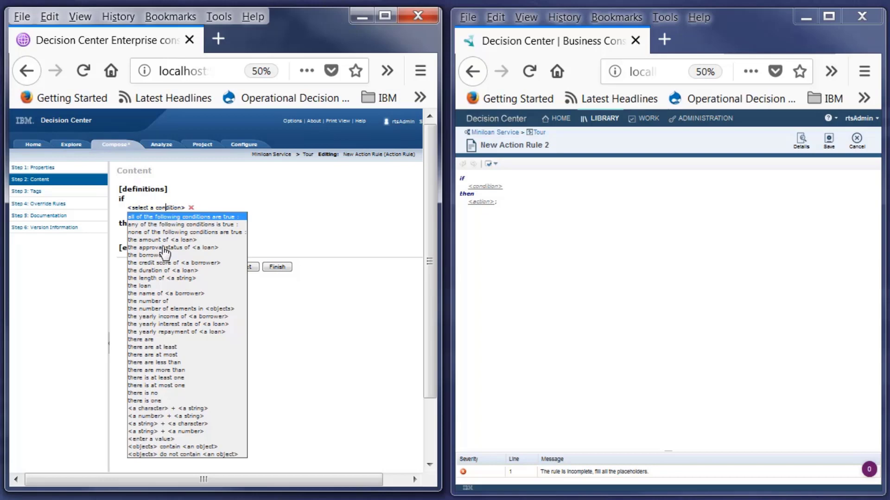
left_click(147, 286)
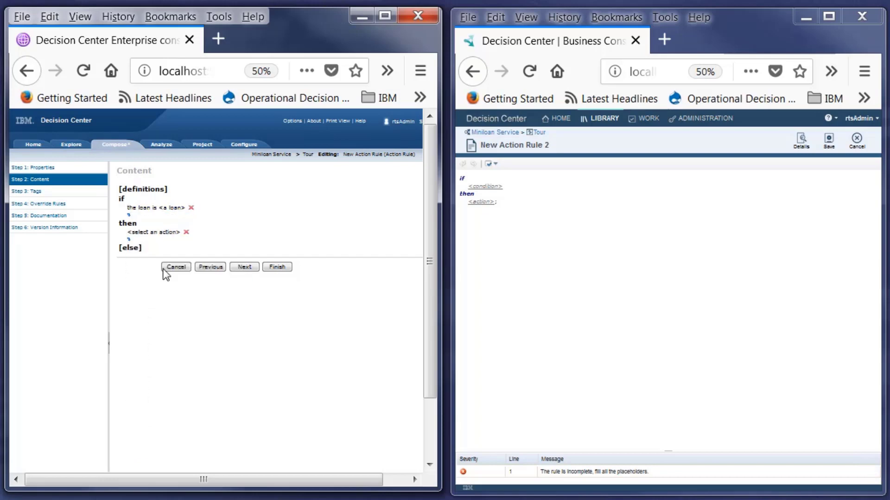
left_click(495, 187)
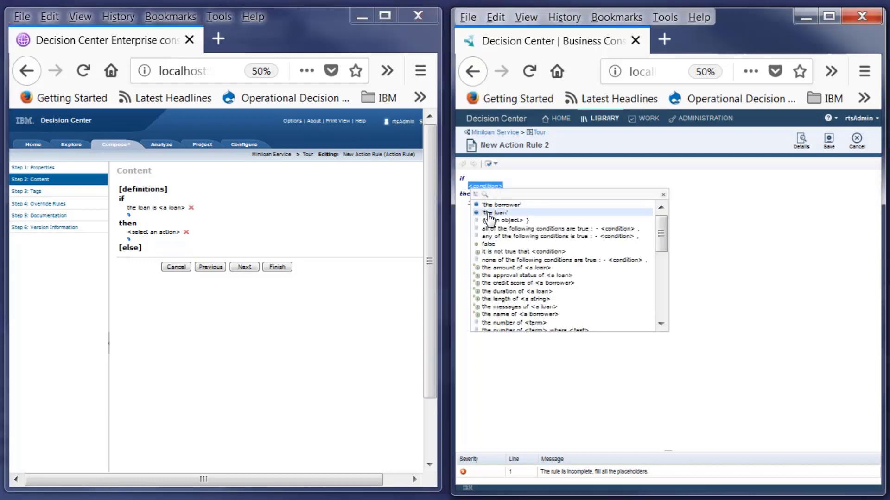
left_click(491, 213)
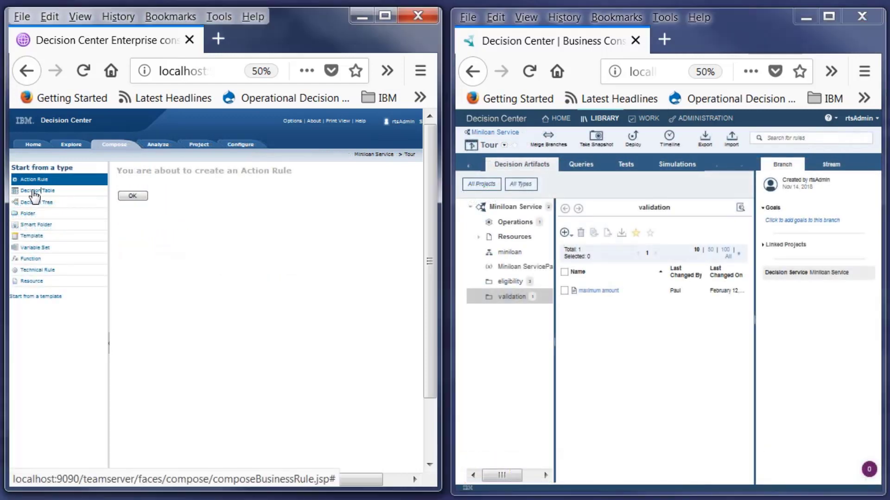
In the Enterprise console, start a new decision table with the default properties and proceed to its table content
left_click(34, 194)
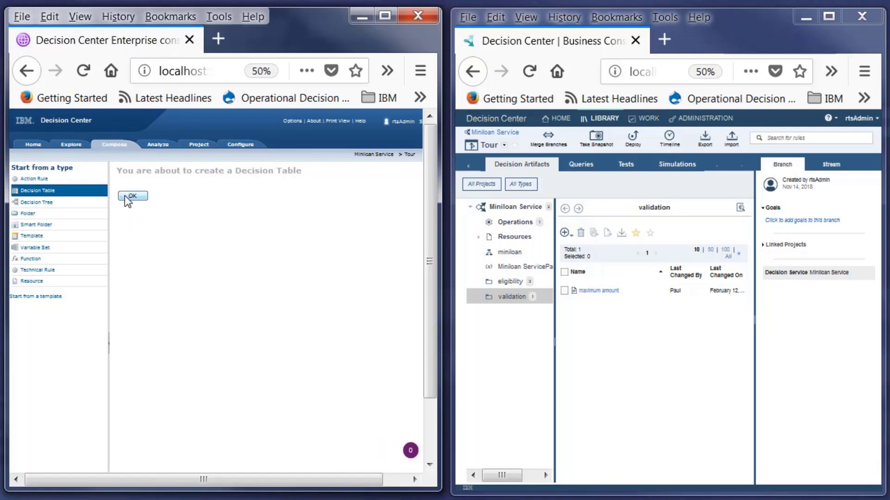
left_click(131, 196)
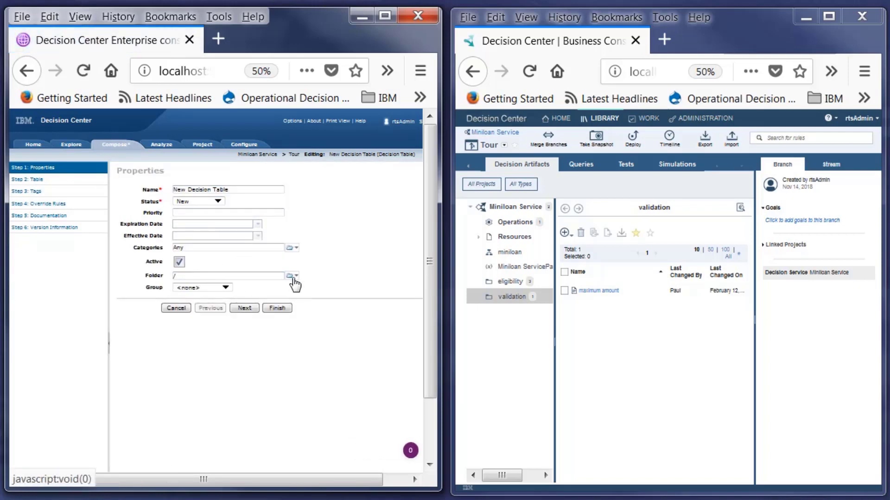
left_click(244, 309)
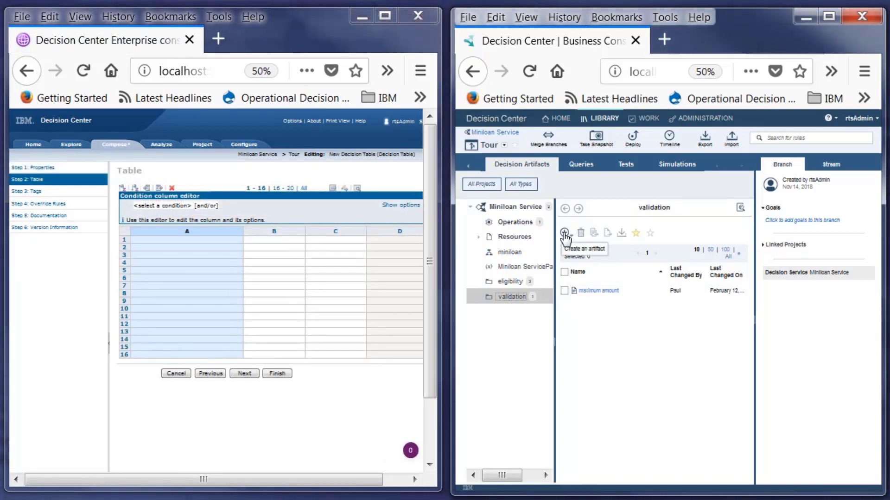
In the Business console's validation folder, create a decision table named New Decision Table 2 and open column C0's title for editing
left_click(565, 235)
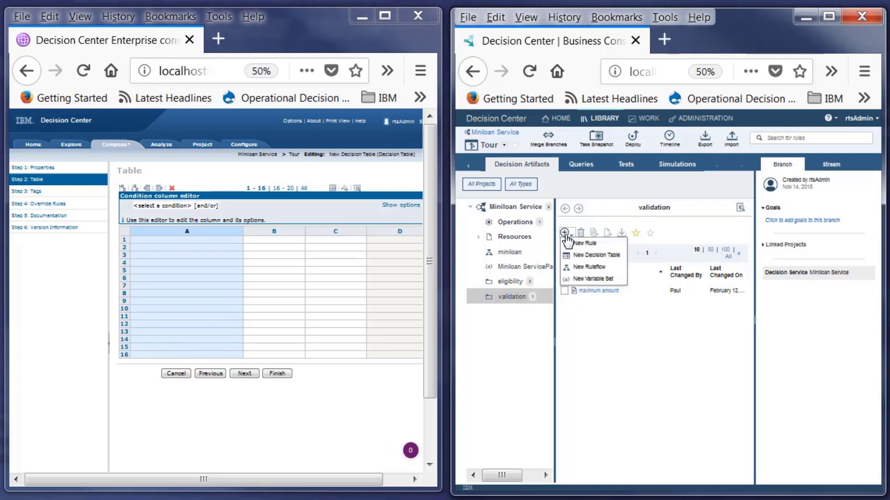
left_click(586, 256)
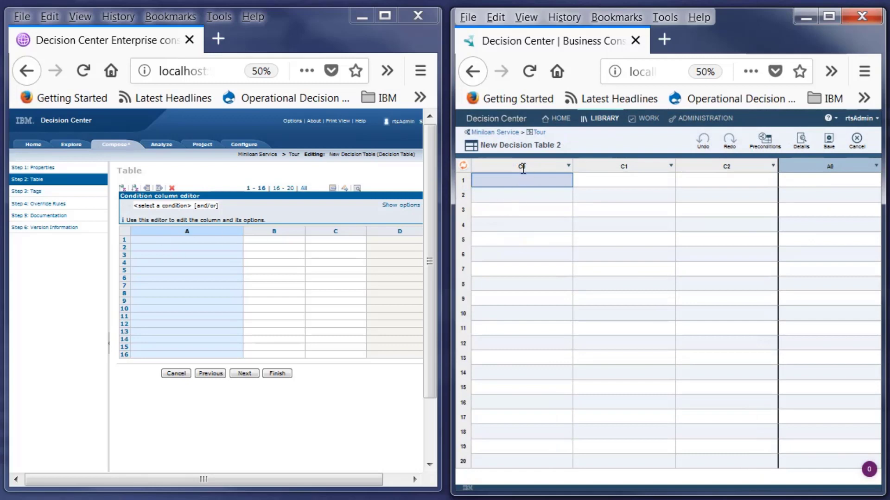
left_click(508, 165)
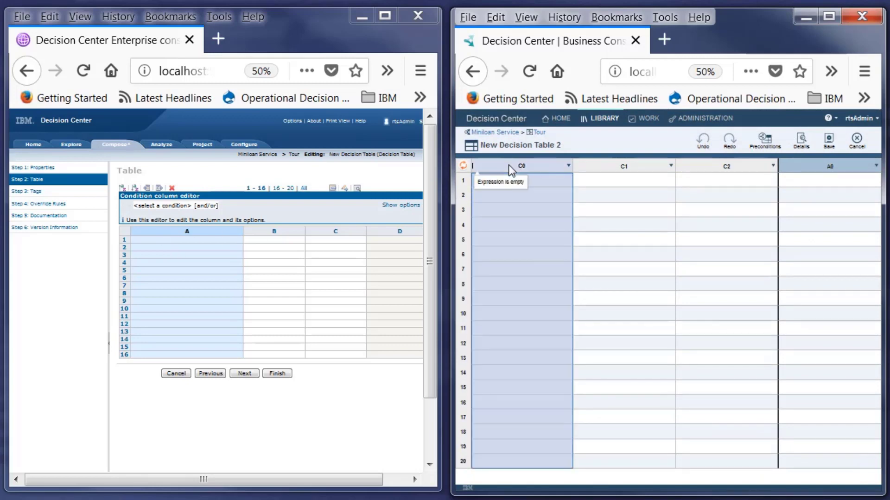
left_click(510, 166)
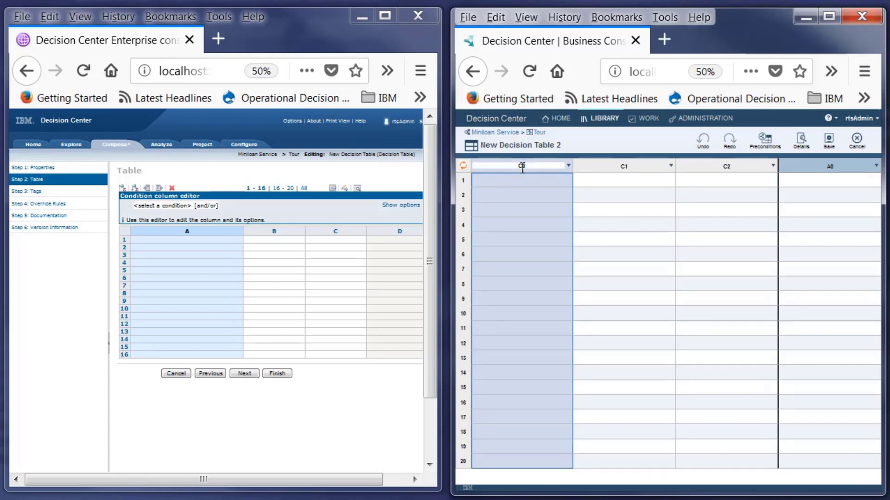
Inspect column C0's sort and filter options in New Decision Table 2, close them unchanged, and open the column's definition
left_click(570, 166)
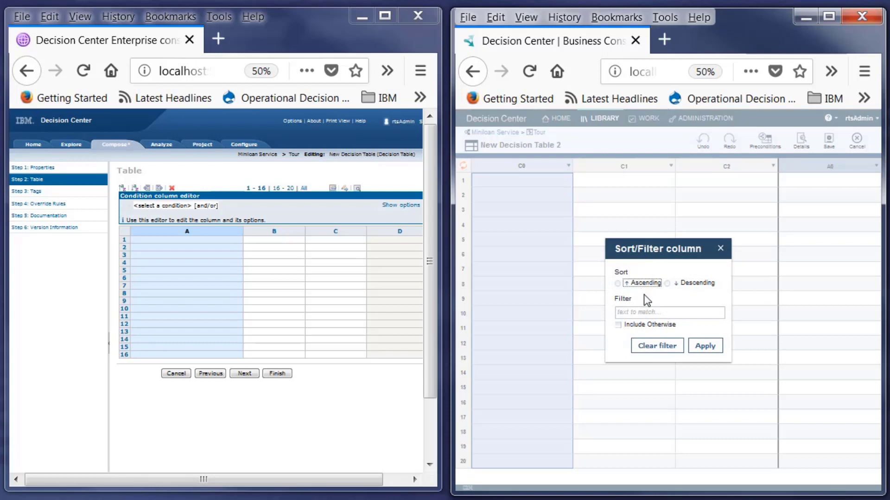
left_click(720, 250)
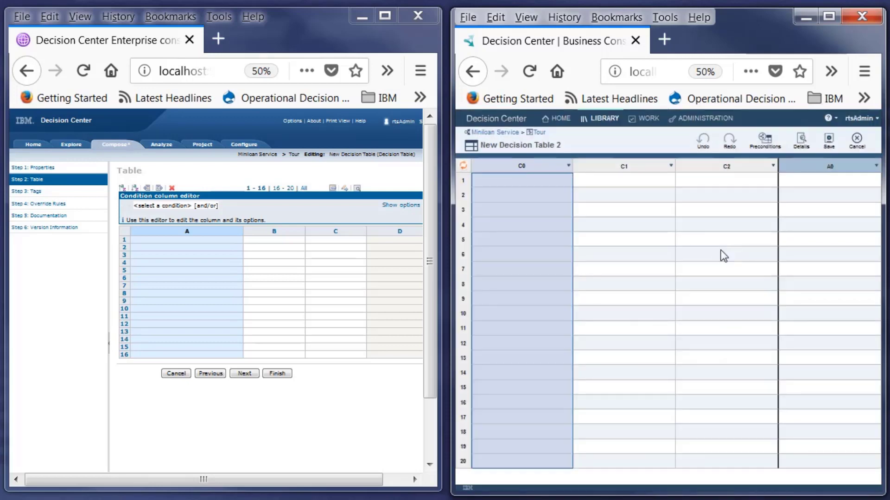
right_click(498, 167)
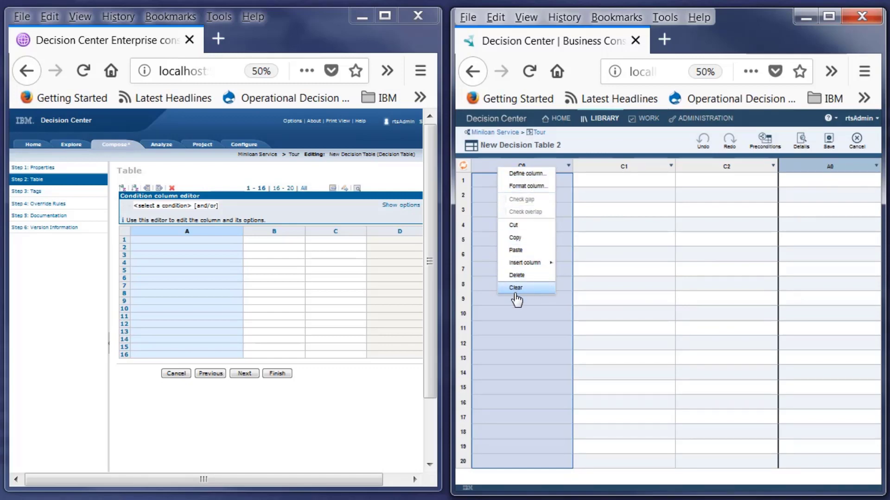
left_click(526, 177)
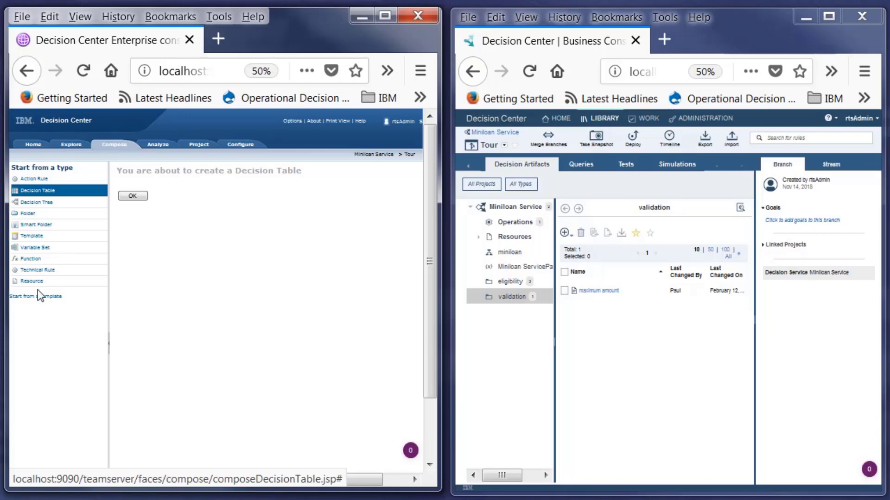
Start a new decision tree in the Enterprise console and create a new ruleflow in the Business console's validation folder
left_click(37, 205)
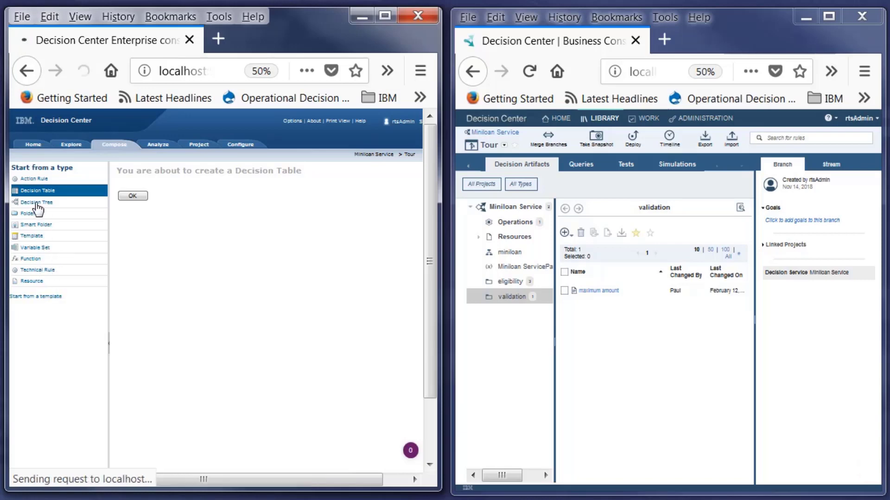
left_click(134, 197)
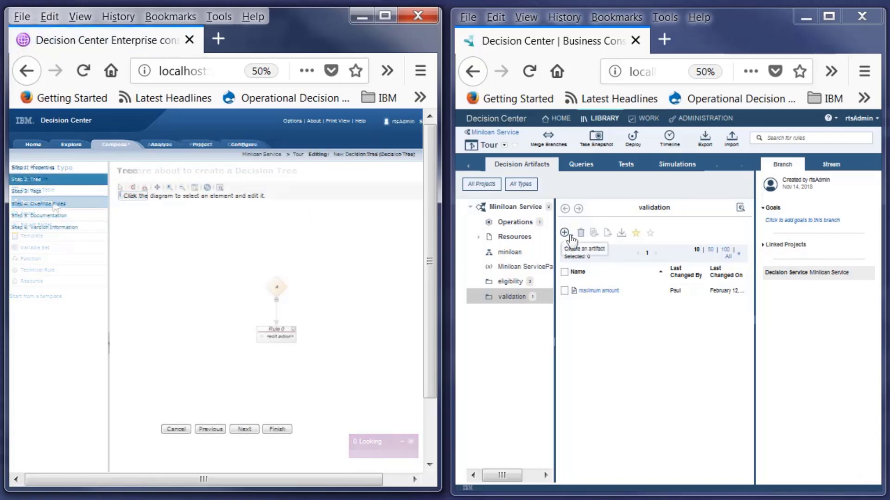
left_click(569, 235)
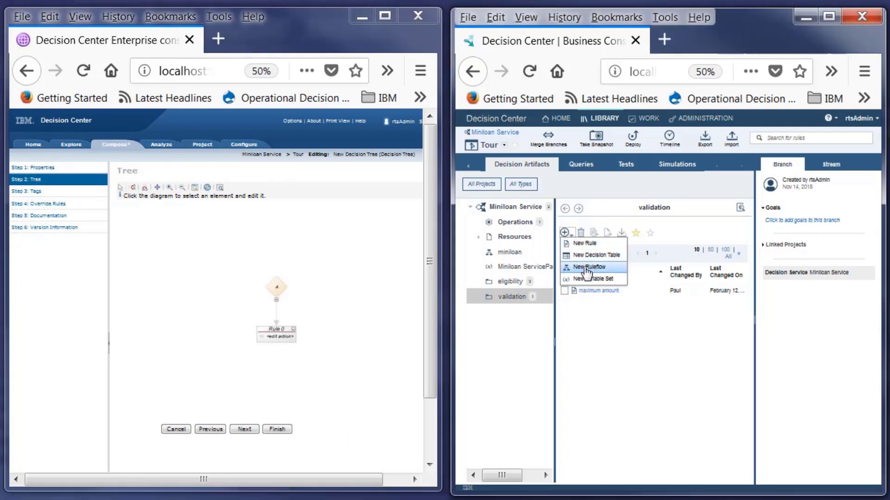
left_click(587, 269)
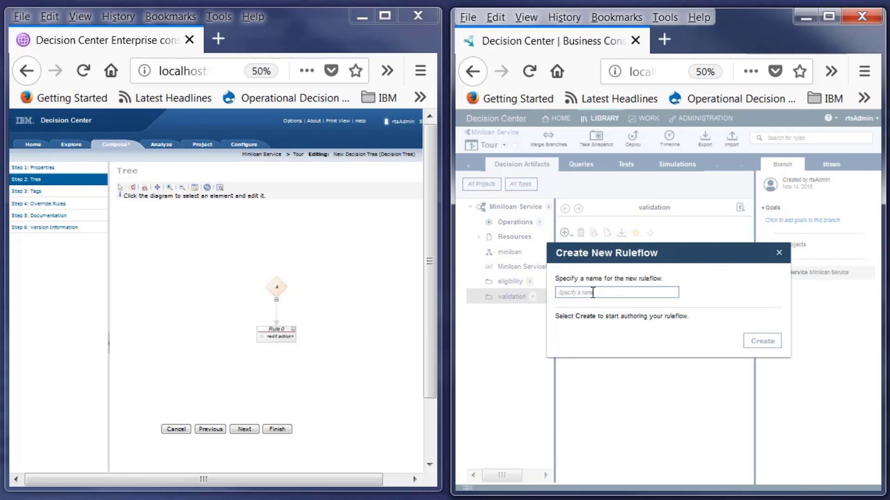
left_click(761, 341)
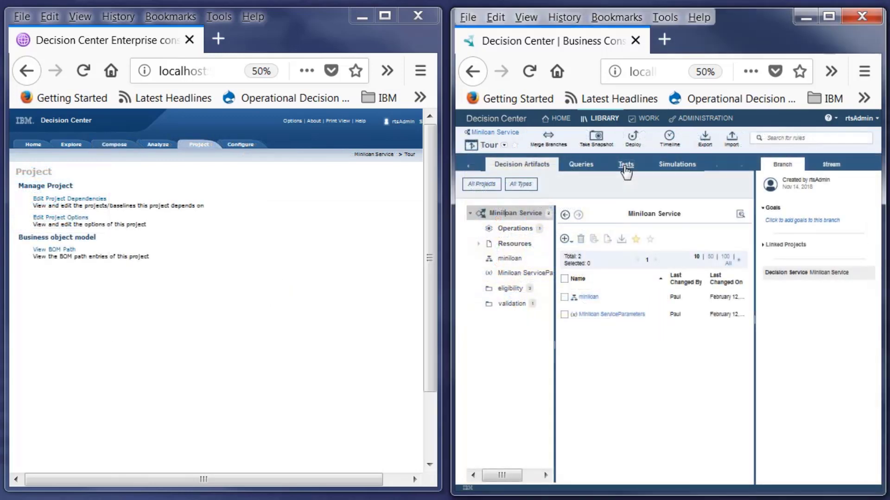
In the Business console, run the Miniloan test suite for the Tour branch and acknowledge the run
left_click(626, 166)
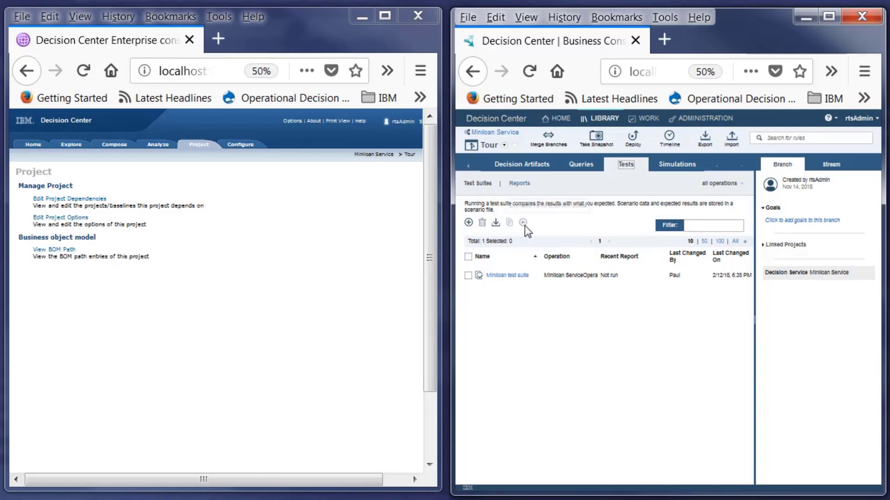
left_click(497, 259)
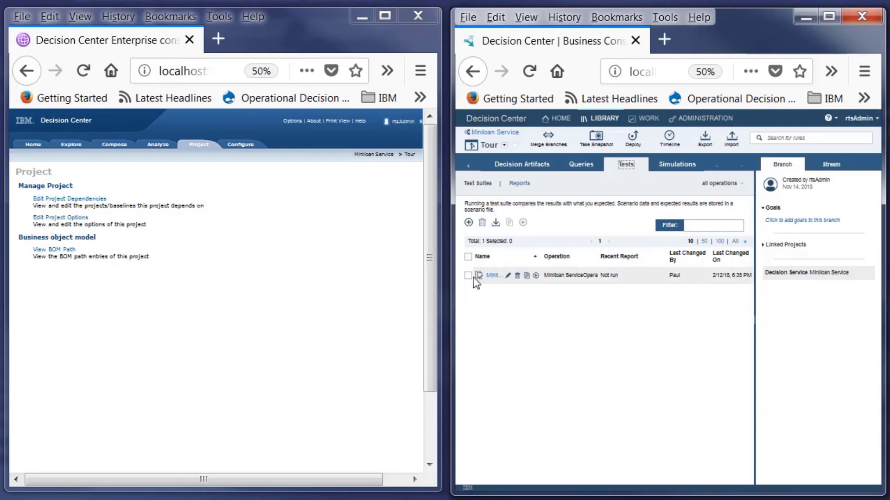
left_click(536, 276)
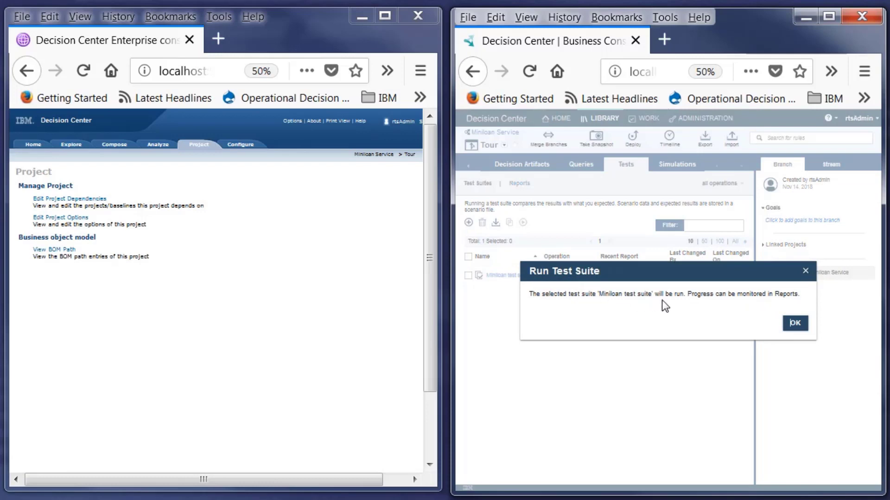
left_click(795, 323)
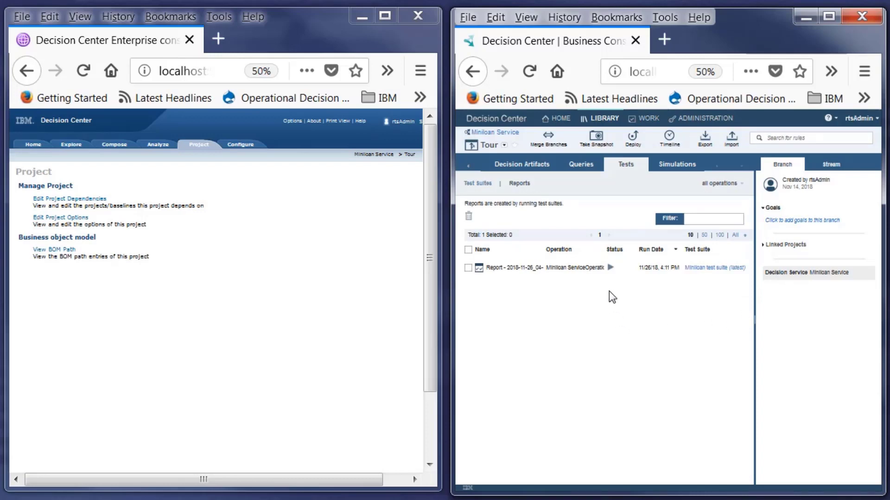
Check the success rate of the Miniloan test suite run and open its report
left_click(608, 275)
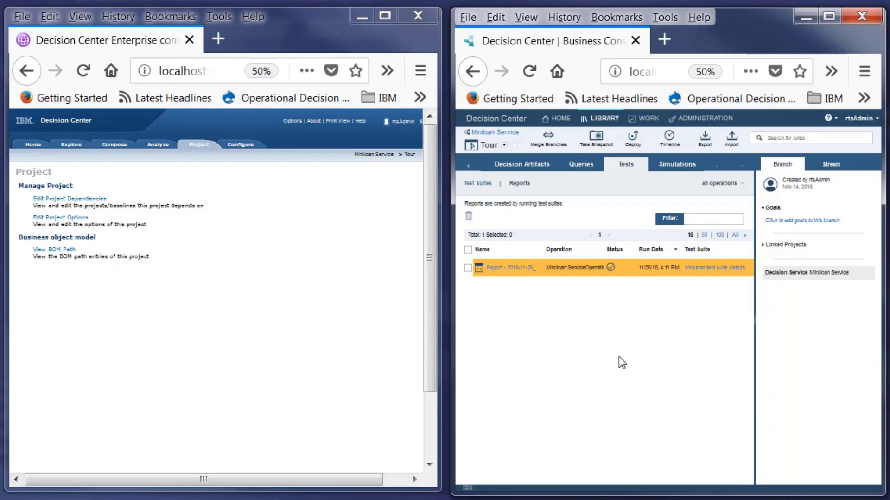
mouse_move(610, 270)
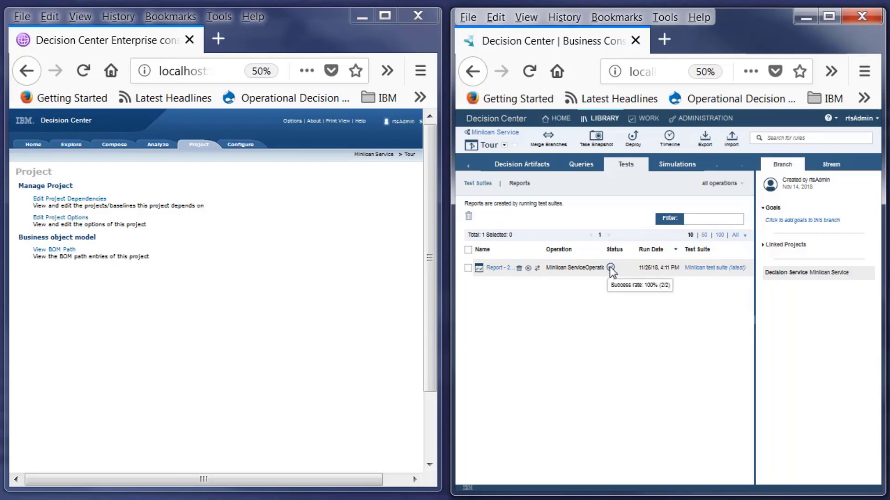
left_click(488, 267)
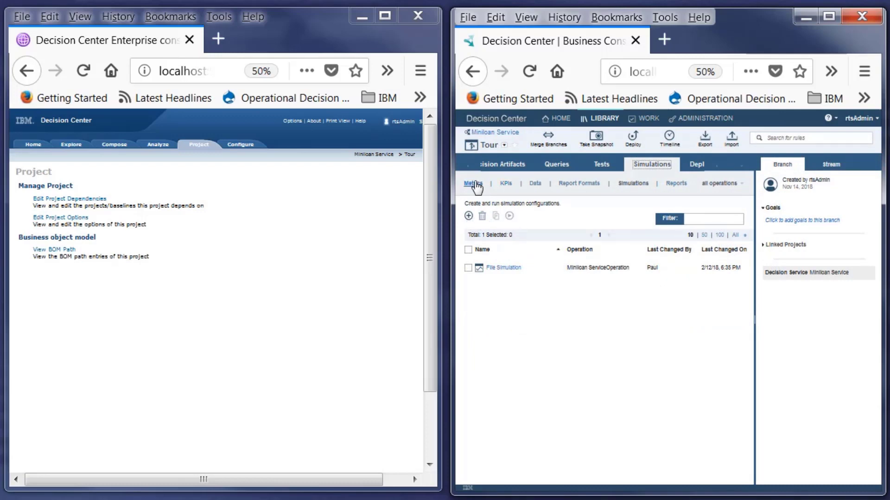
Review the branch's simulation metrics, KPIs, data, report formats, simulation configurations and simulation reports in the Business console
left_click(474, 184)
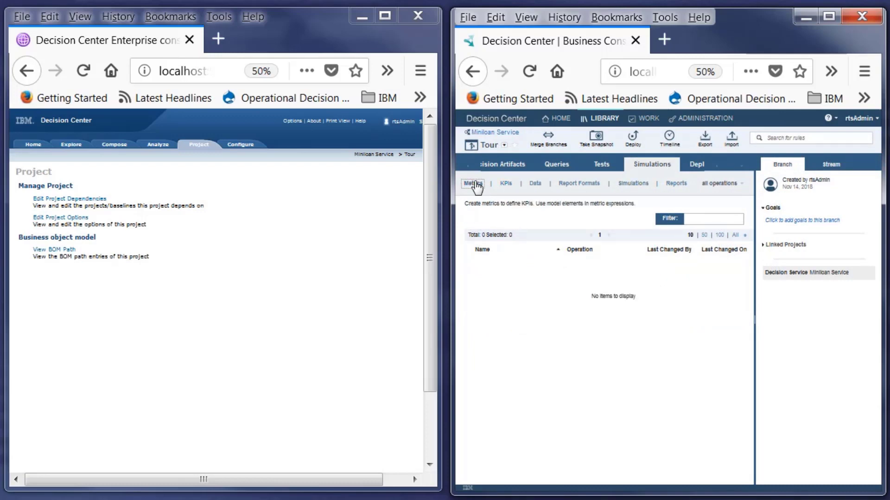
left_click(508, 185)
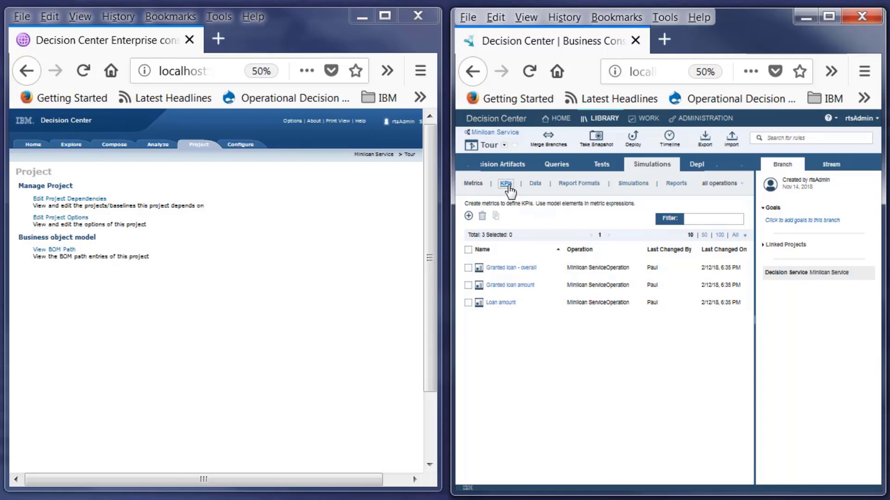
left_click(536, 186)
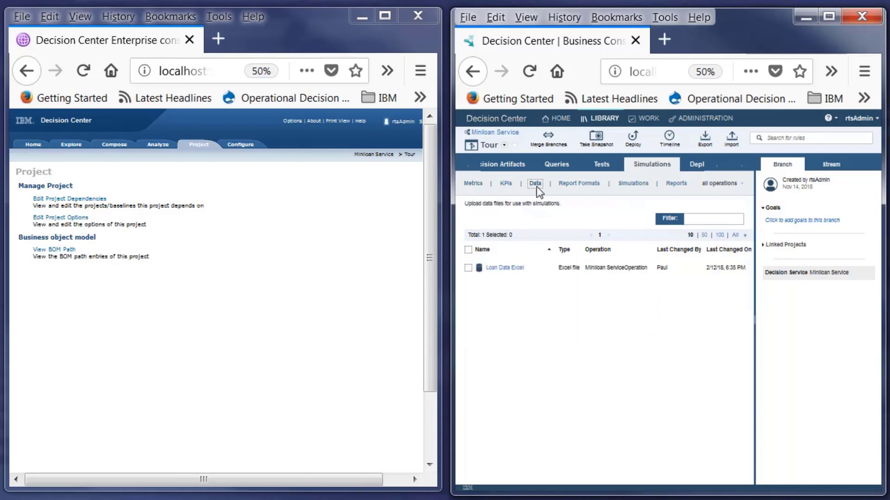
left_click(578, 185)
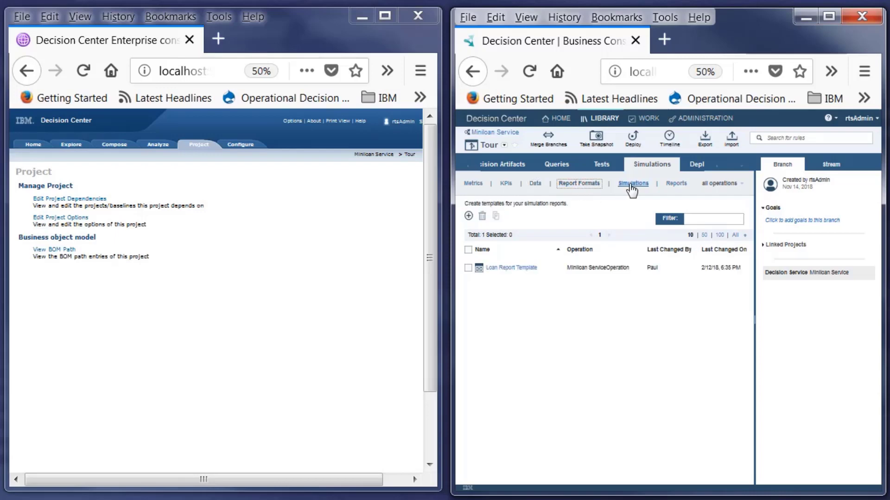
left_click(631, 184)
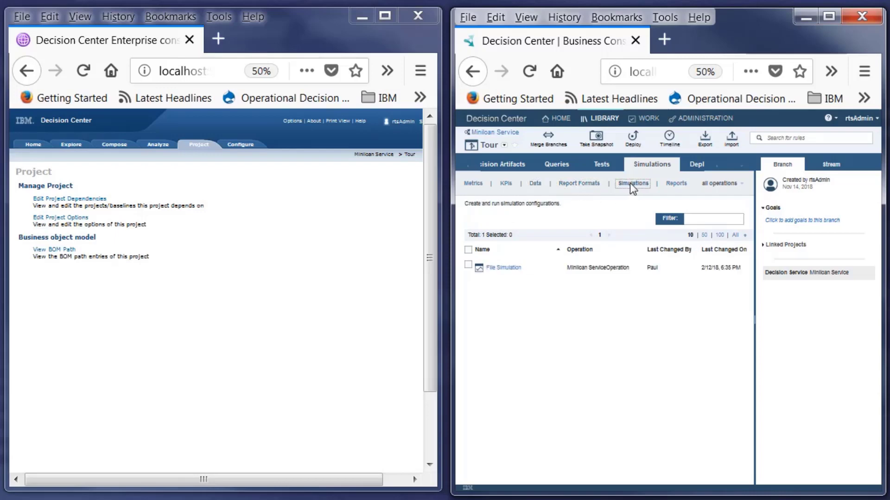
left_click(679, 183)
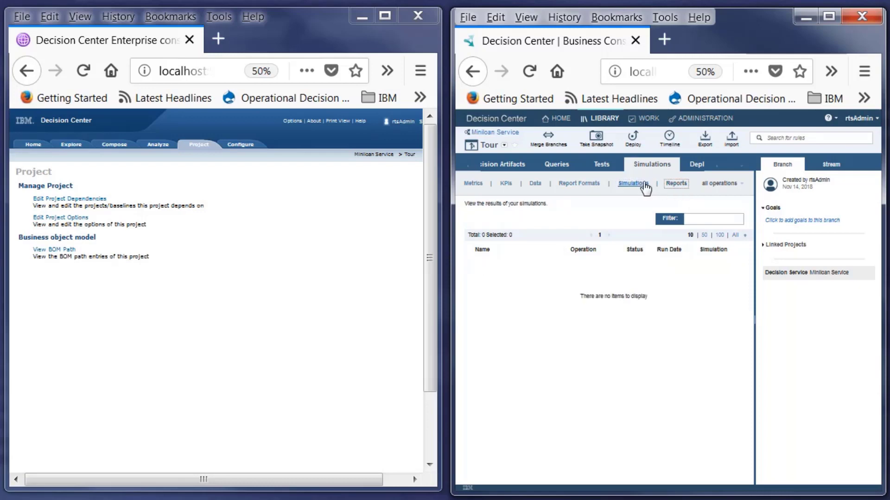
Run the simulation named File Simulation and open the report it produces
left_click(633, 184)
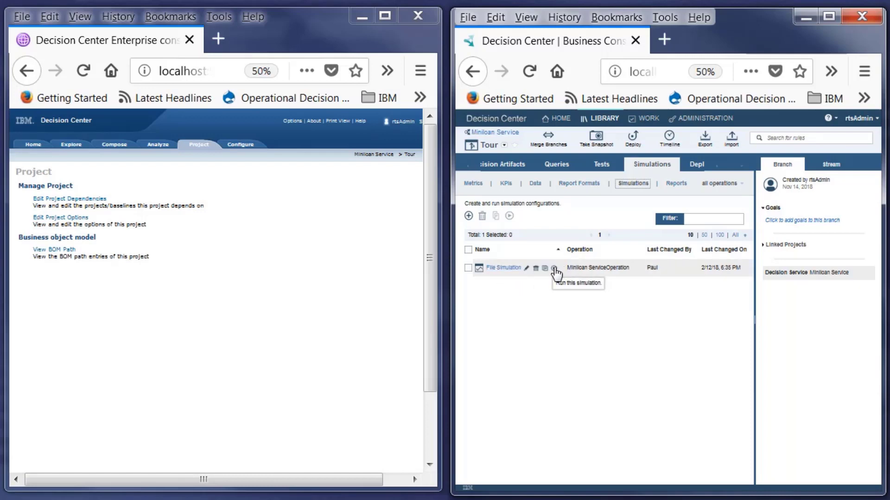
left_click(554, 269)
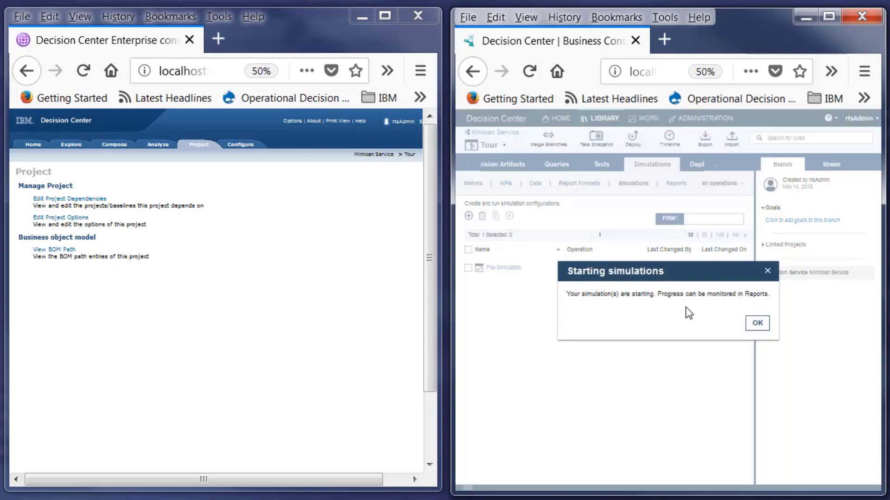
left_click(759, 324)
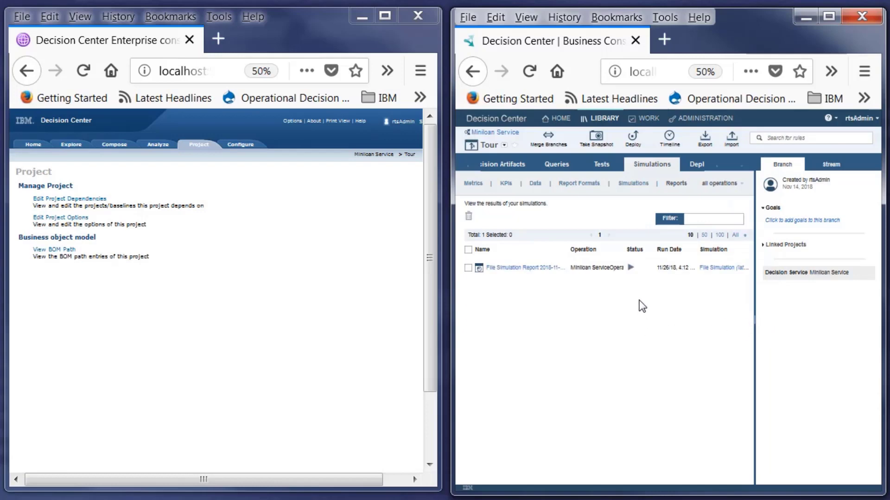
left_click(511, 267)
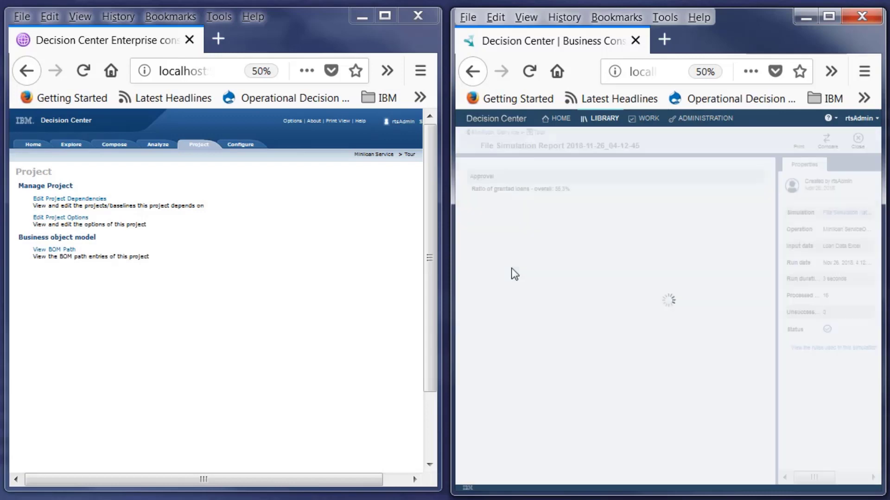